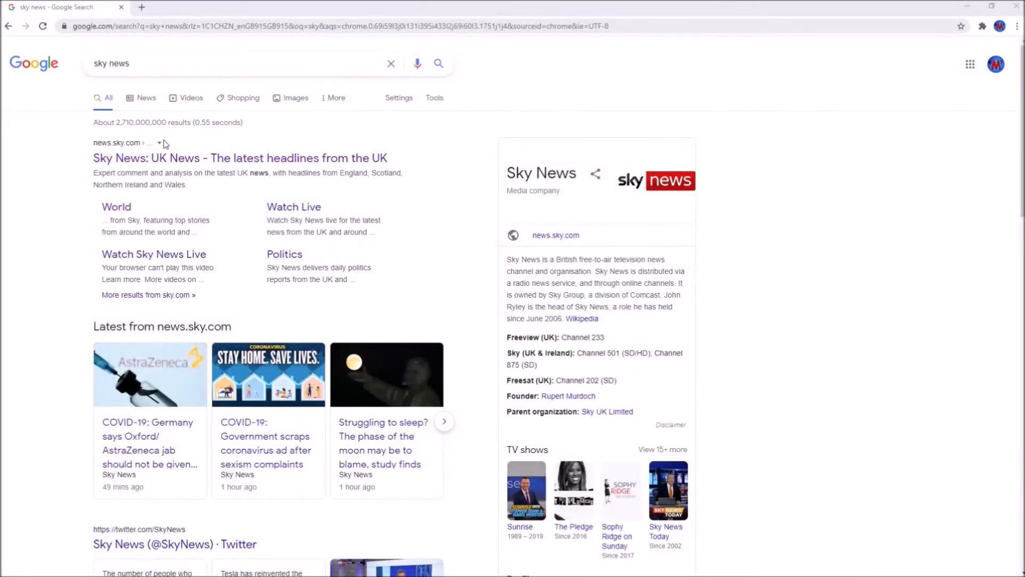
# Replace the old Google search query with 'desmos' and run the search
pyautogui.moveTo(150, 61); pyautogui.dragTo(91, 62)
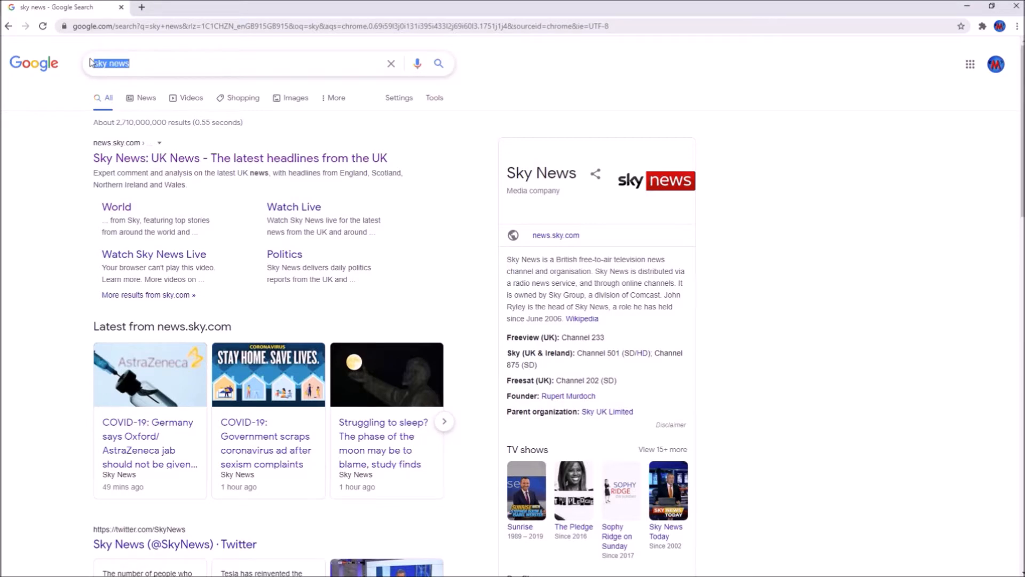
pyautogui.write('desm')
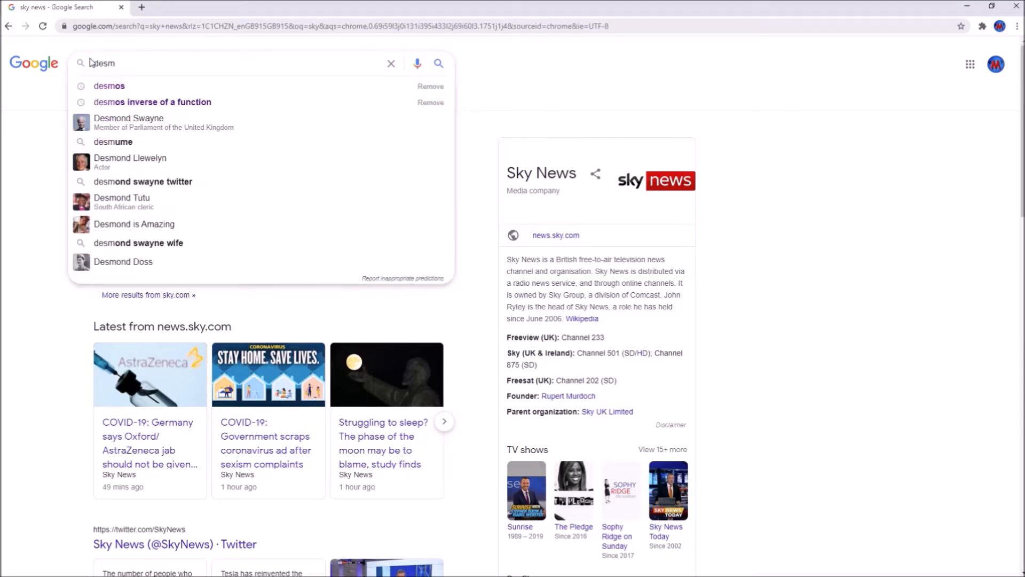
pyautogui.write('os')
pyautogui.press('Return')
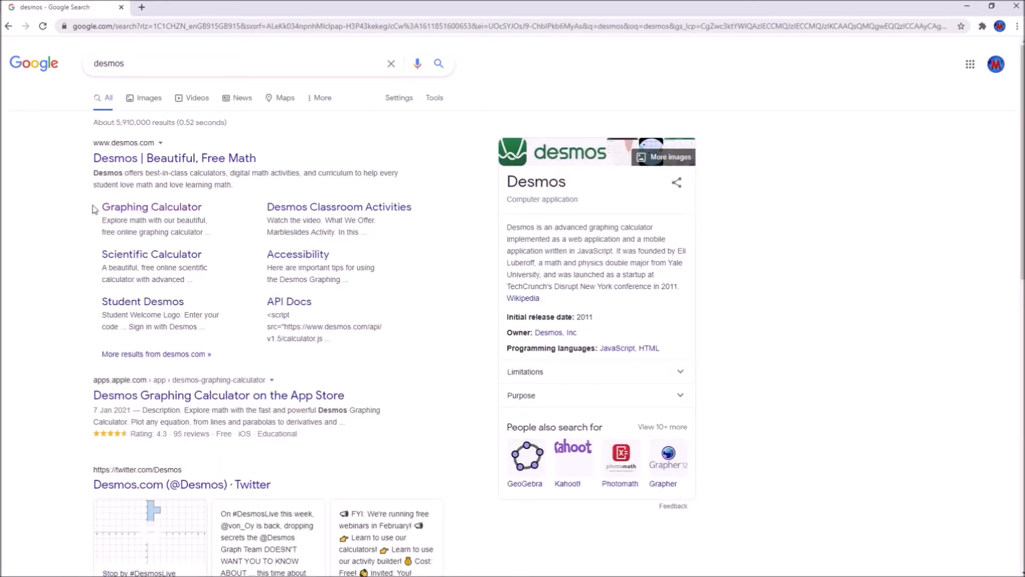
# Open the Desmos Graphing Calculator and narrow the expression list to enlarge the graph
pyautogui.click(151, 207)
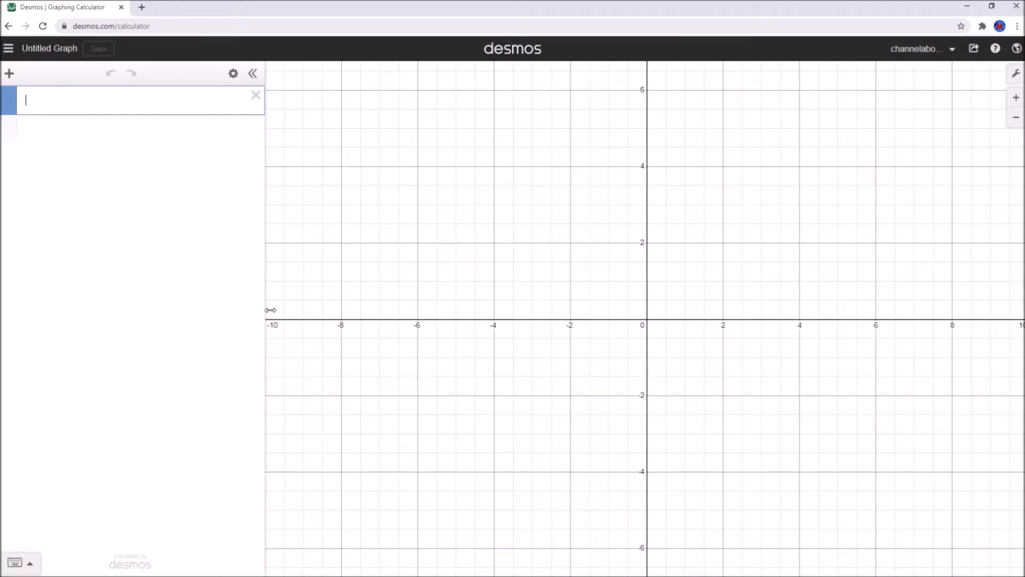
pyautogui.moveTo(263, 307); pyautogui.dragTo(145, 316)
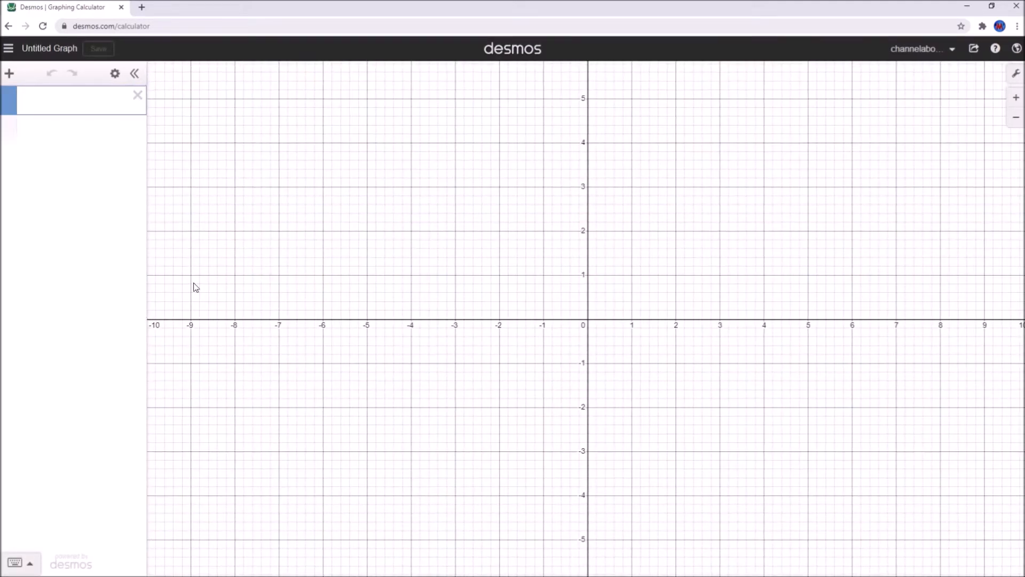
pyautogui.moveTo(520, 250); pyautogui.dragTo(435, 219)
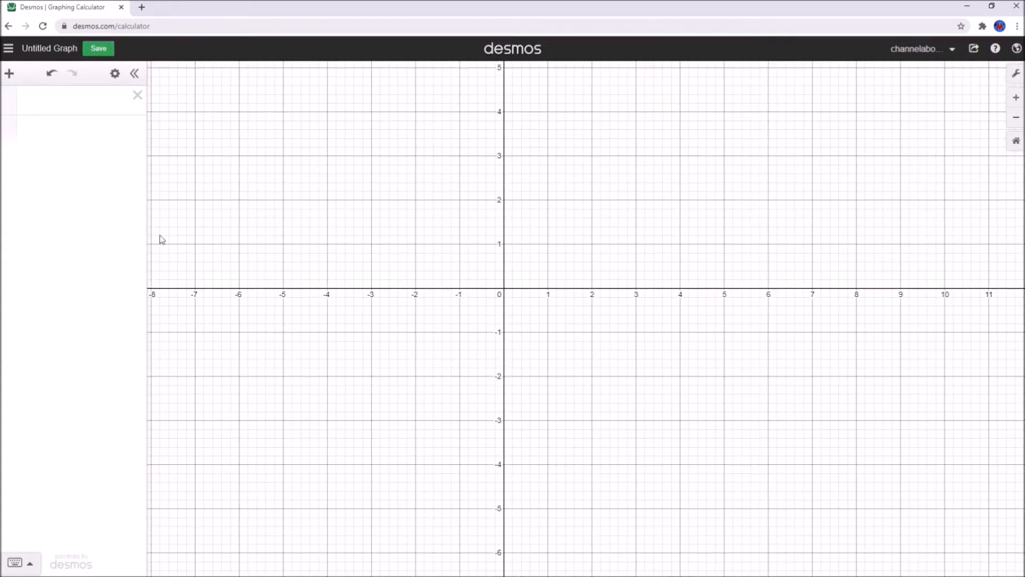
# Enter f(x) = x^2 as the first expression and recentre the view on the parabola
pyautogui.click(67, 103)
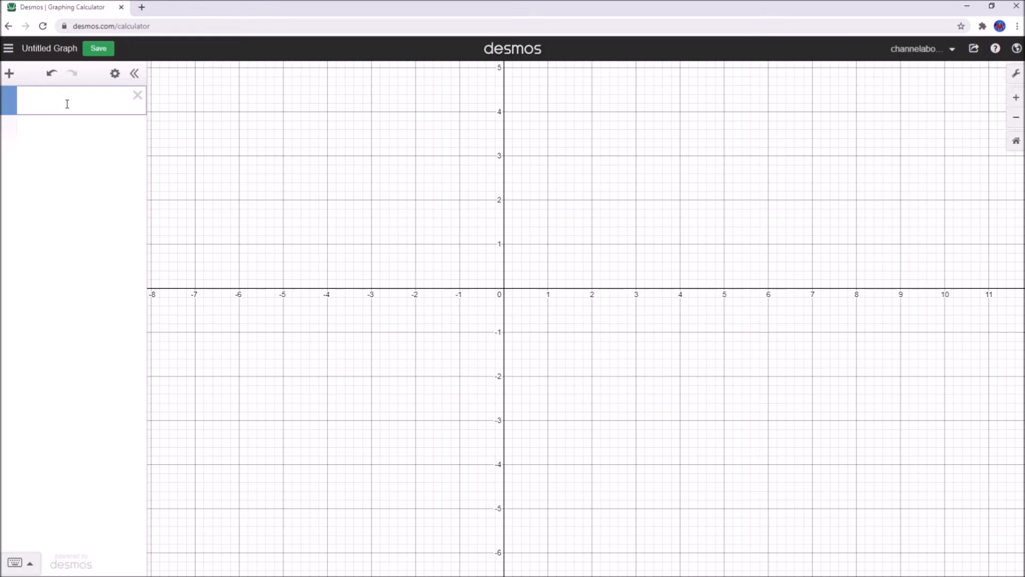
pyautogui.write('f(c')
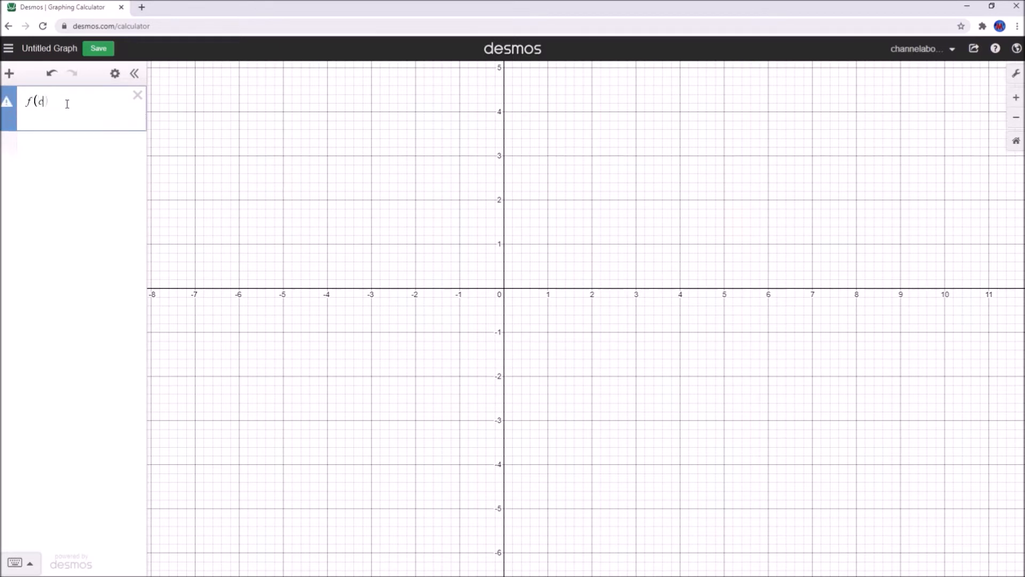
pyautogui.press('BackSpace')
pyautogui.write('x')
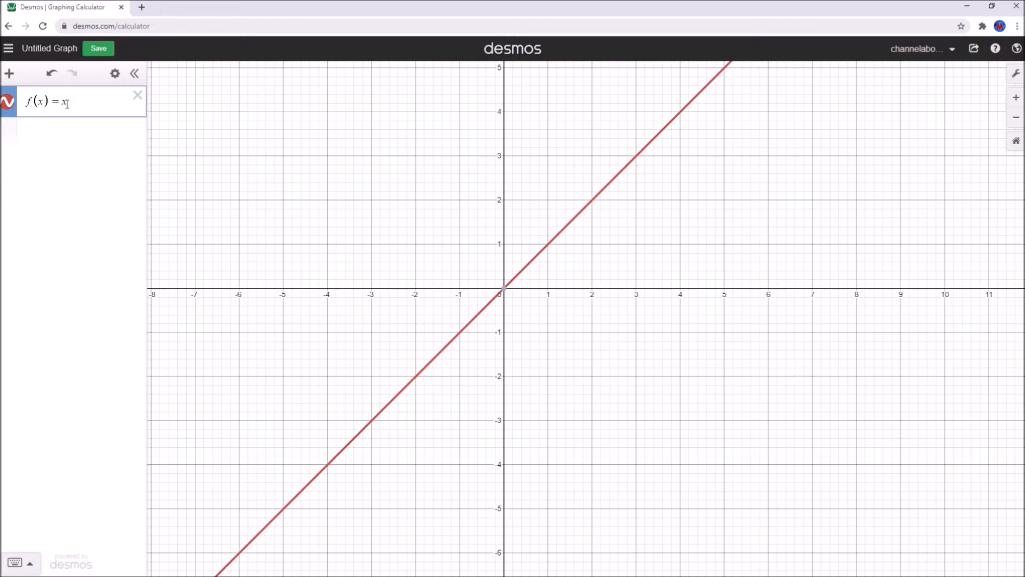
pyautogui.write('^2')
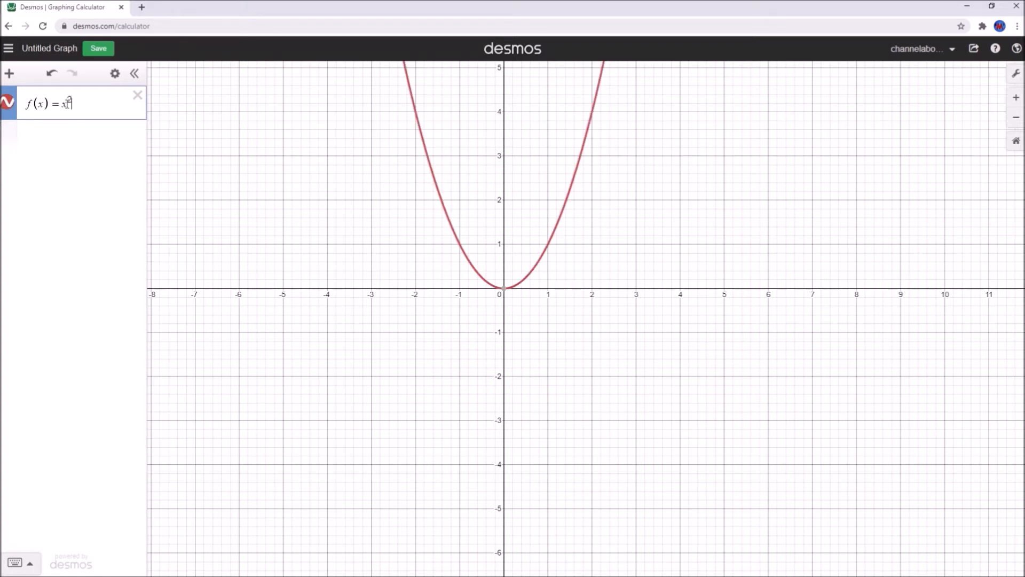
pyautogui.scroll(5, 402, 251)
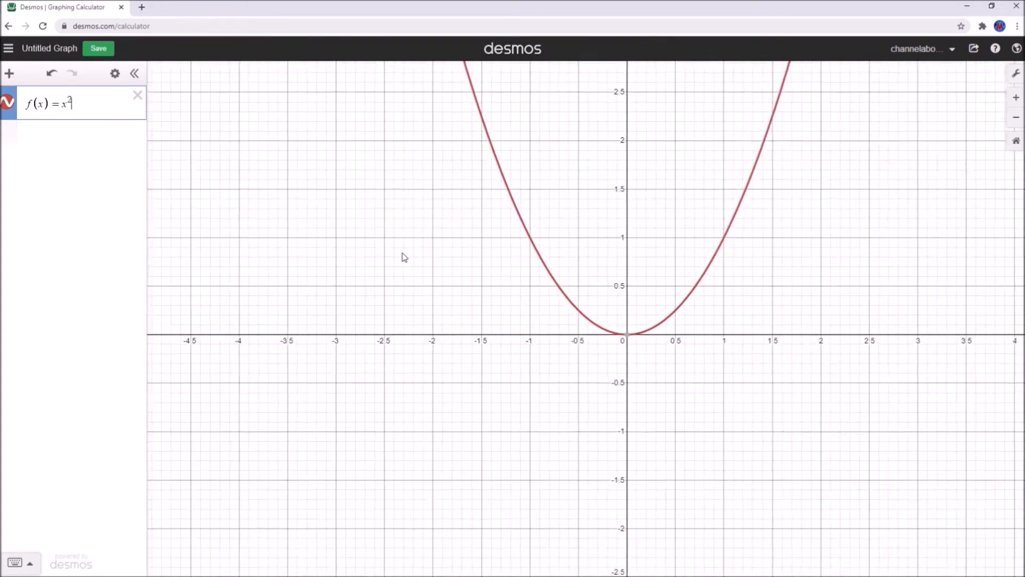
pyautogui.moveTo(384, 258); pyautogui.dragTo(294, 244)
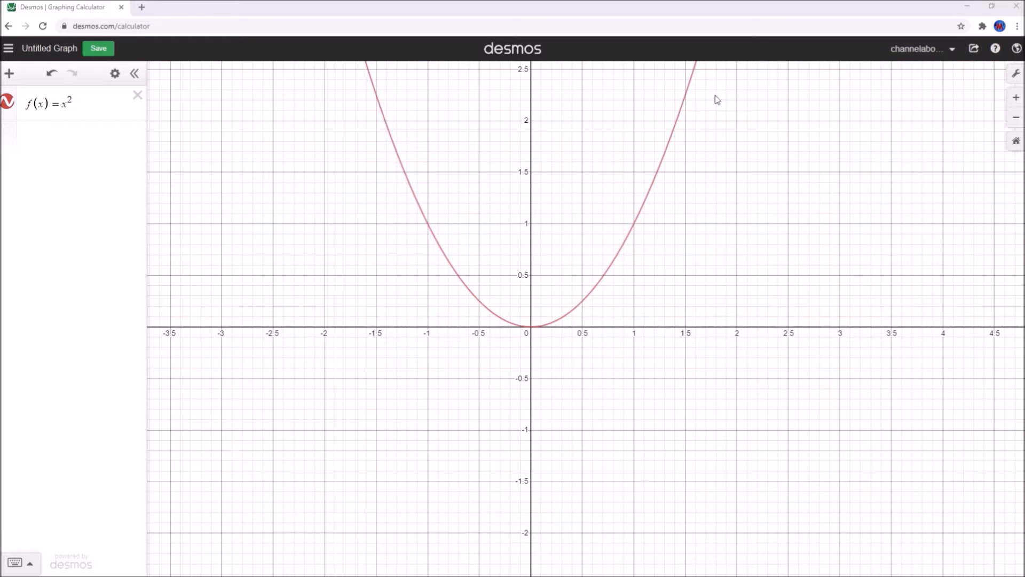
# Plot the point (a, f(a)) with a new slider a set to −1
pyautogui.click(69, 141)
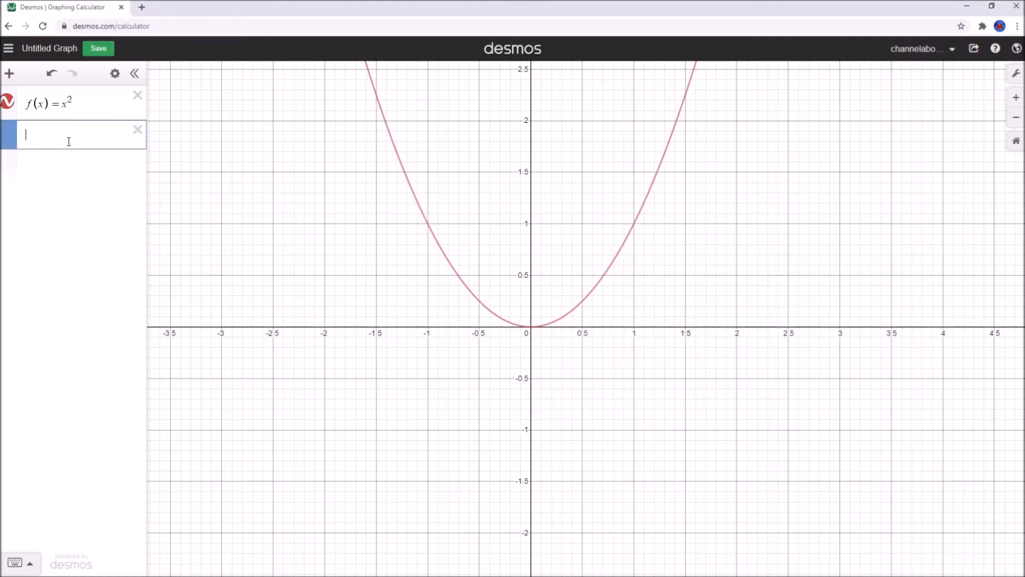
pyautogui.write('( ')
pyautogui.write(')')
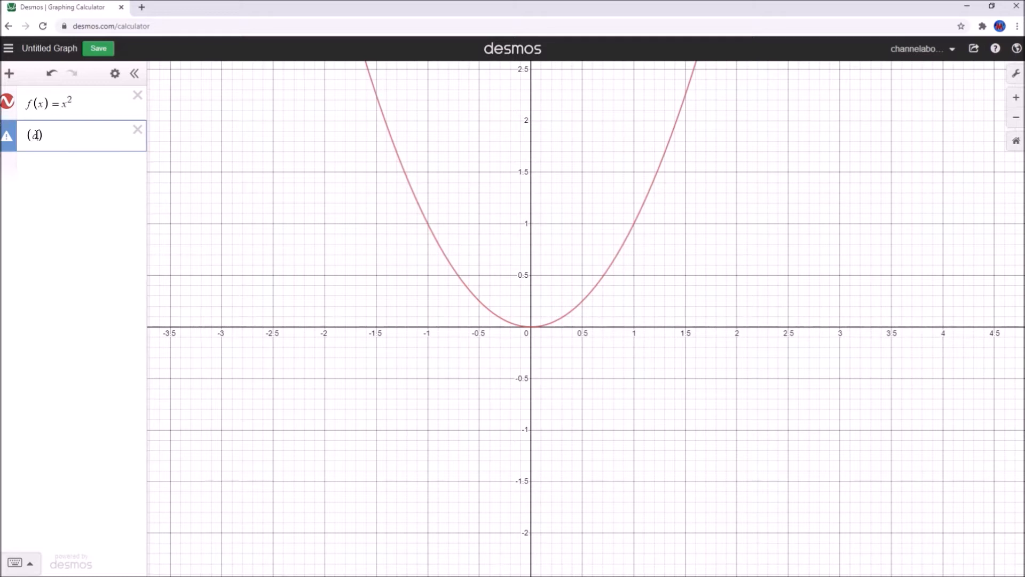
pyautogui.write(',f(d')
pyautogui.write(')')
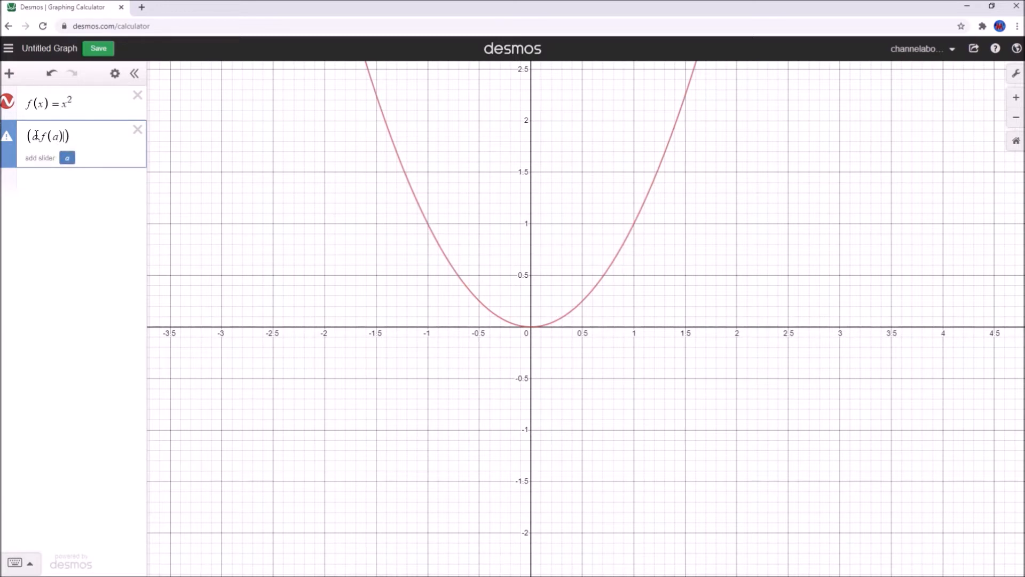
pyautogui.click(67, 158)
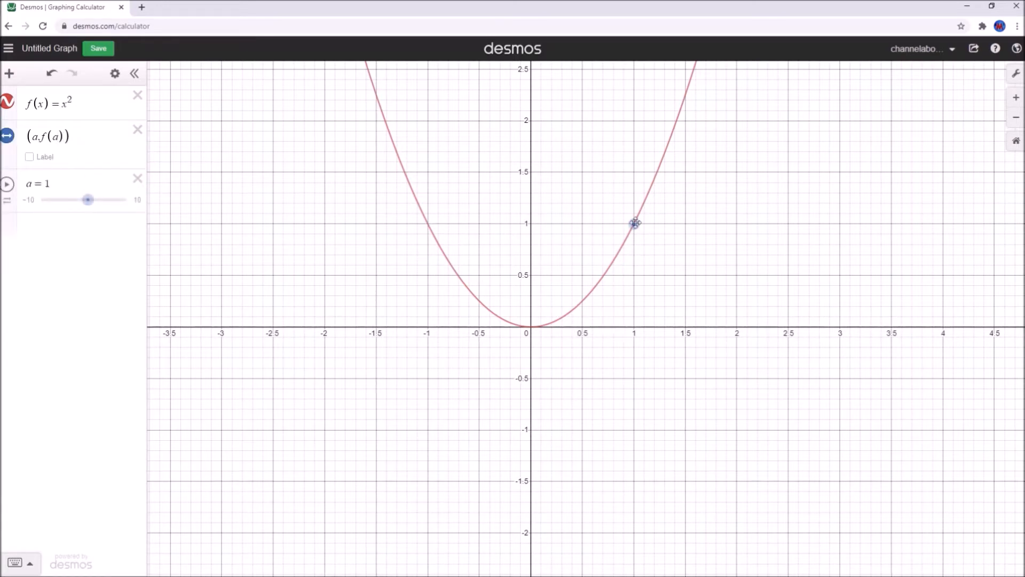
pyautogui.moveTo(88, 207); pyautogui.dragTo(79, 204)
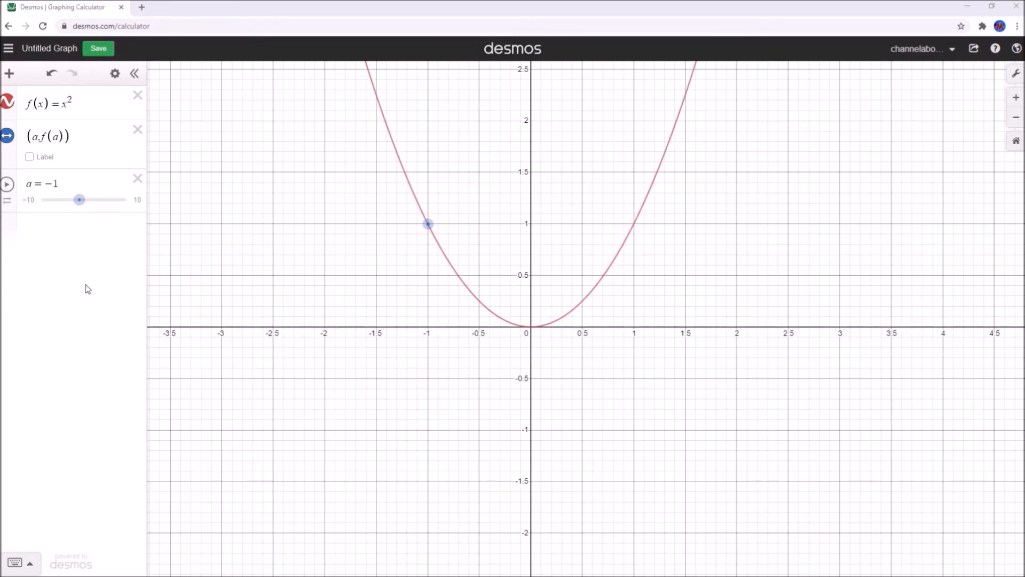
pyautogui.click(62, 241)
# Define g(x) = d/dx(f(x)), plotting the derivative as a line through the origin
pyautogui.write('g(x) ')
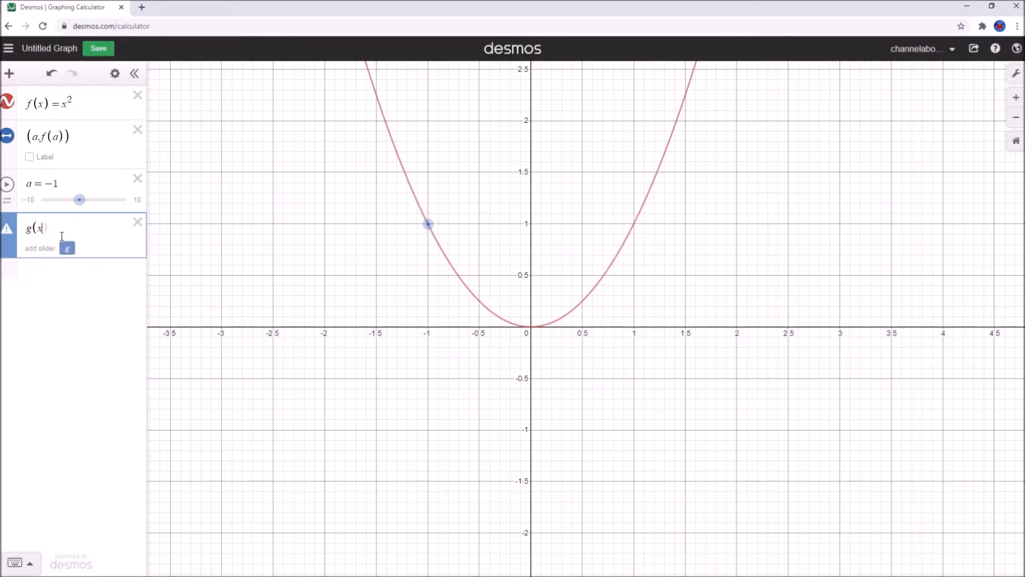
pyautogui.write('= ')
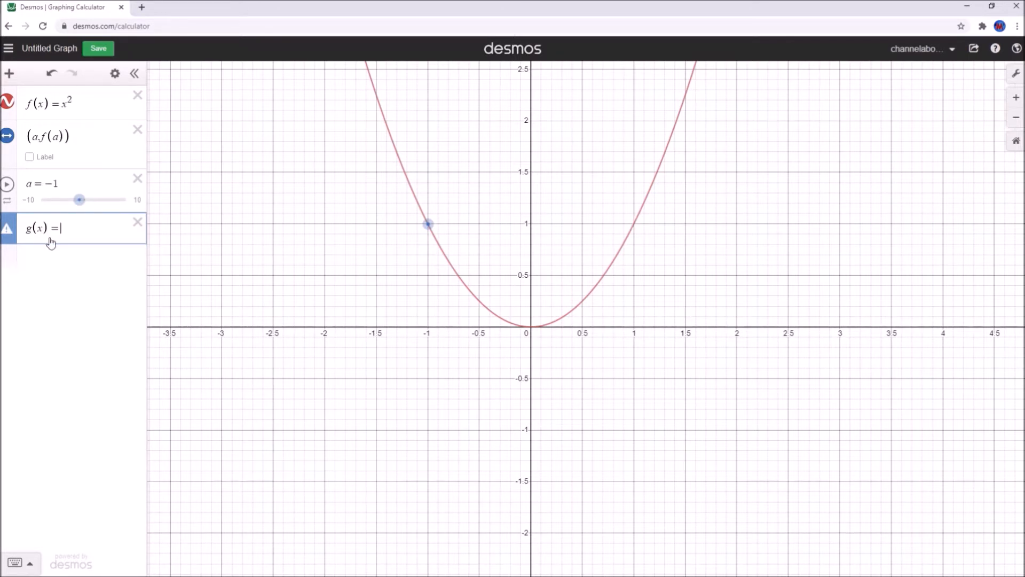
pyautogui.write('d/')
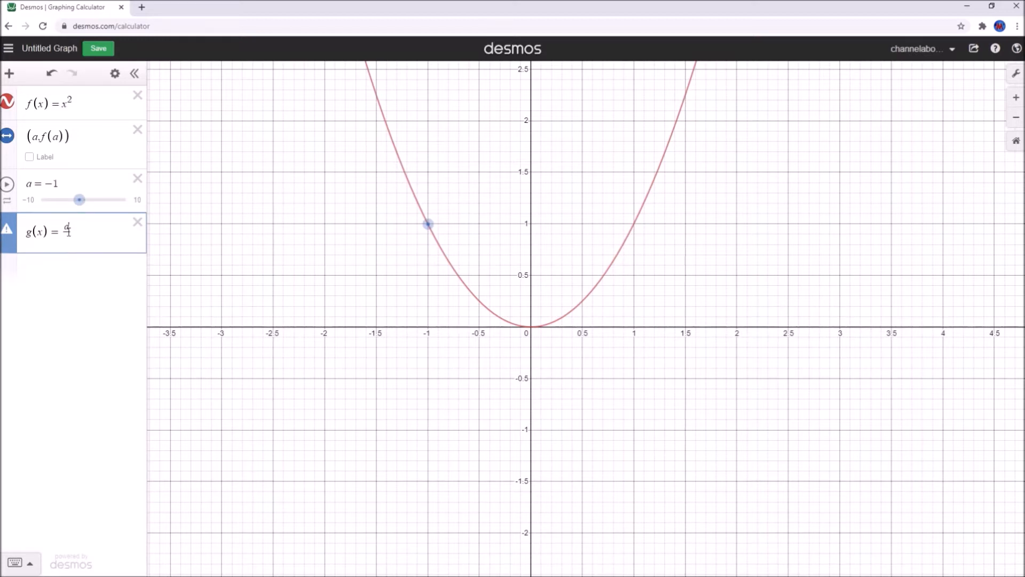
pyautogui.write('dx')
pyautogui.write('(f(x')
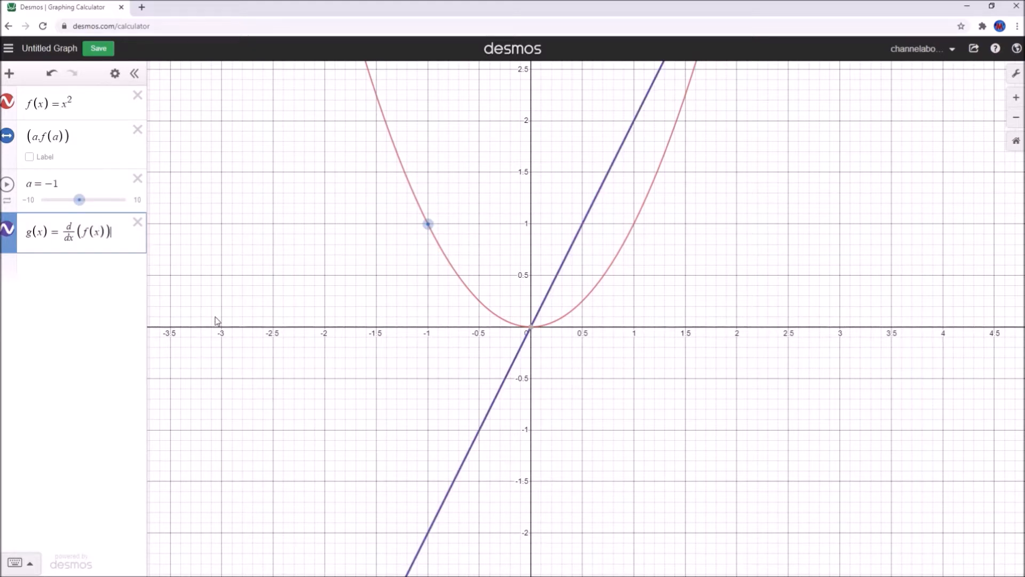
pyautogui.click(230, 275)
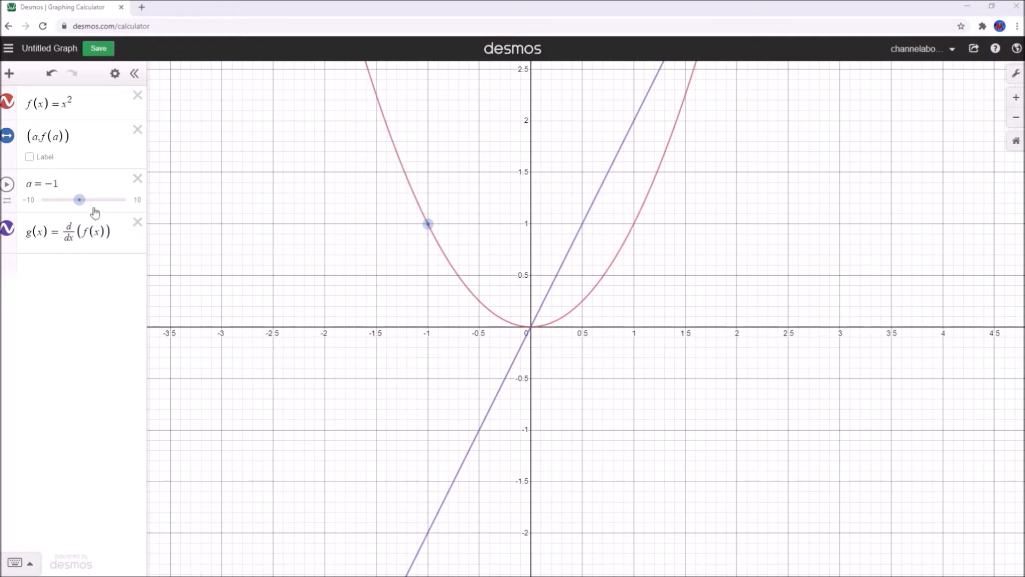
# Drag slider a to 0.9, moving the point to about (0.9, 0.81)
pyautogui.moveTo(82, 207); pyautogui.dragTo(91, 209)
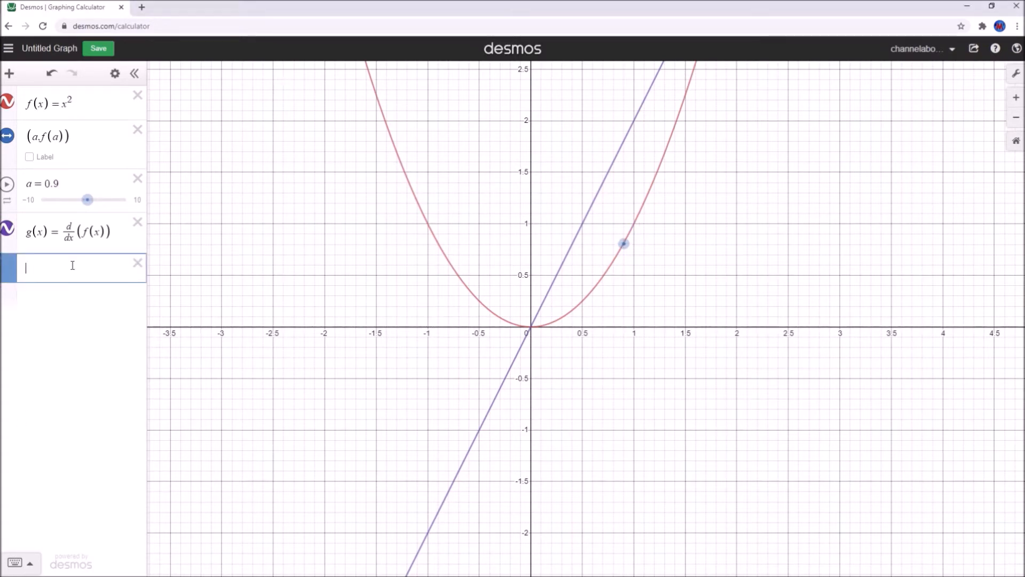
# Enter the line y = mx, removing the + c term
pyautogui.write('mx+c')
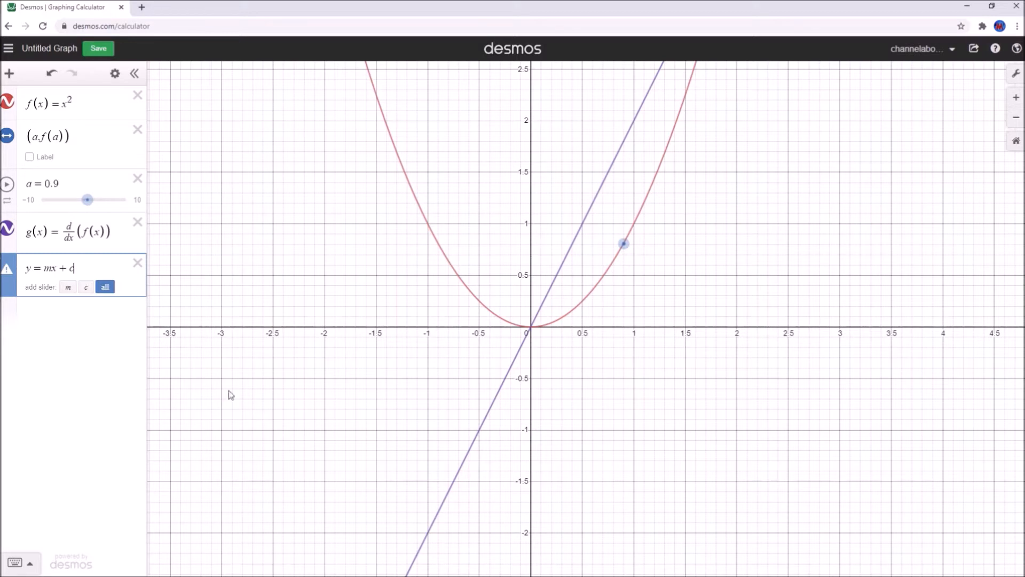
pyautogui.moveTo(80, 267); pyautogui.dragTo(58, 263)
pyautogui.press('BackSpace')
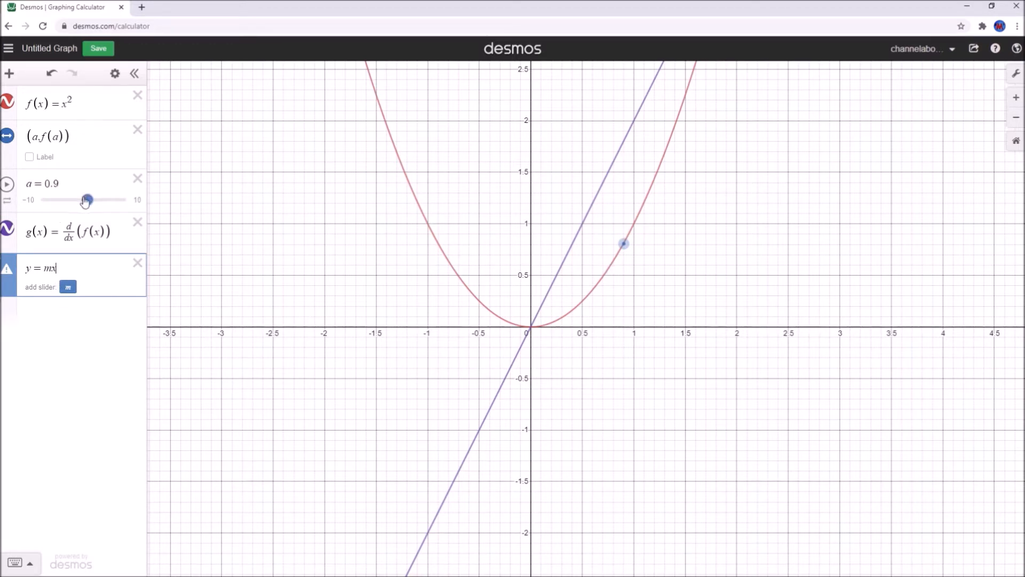
# Set a to 1 so the point sits at (1, 1) on the parabola
pyautogui.moveTo(88, 201); pyautogui.dragTo(49, 180)
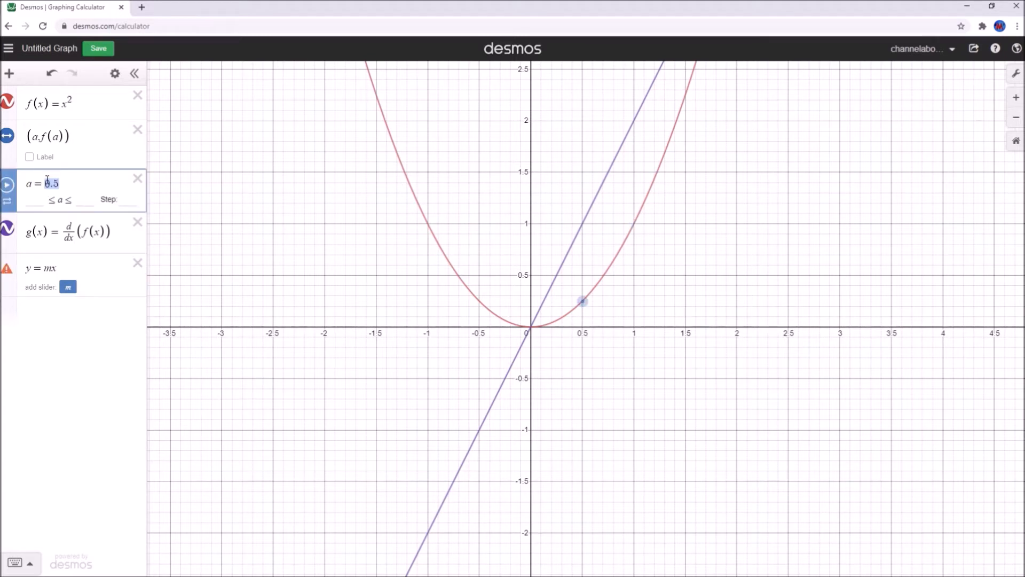
pyautogui.write('1')
pyautogui.moveTo(51, 268); pyautogui.dragTo(45, 269)
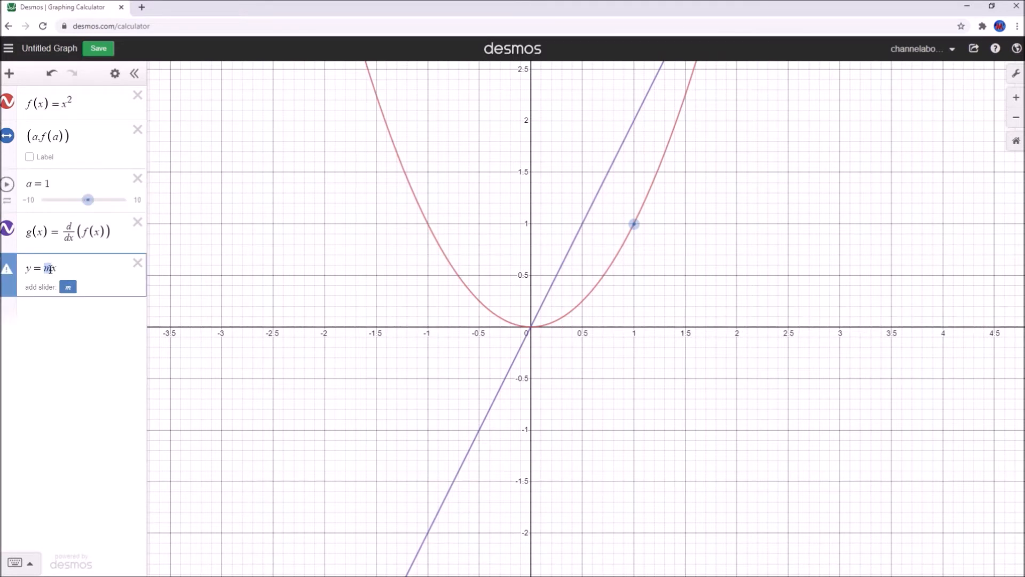
# Replace m with g(a) and append (x − a), making the line y = g(a)(x − a)
pyautogui.write('g(a)(')
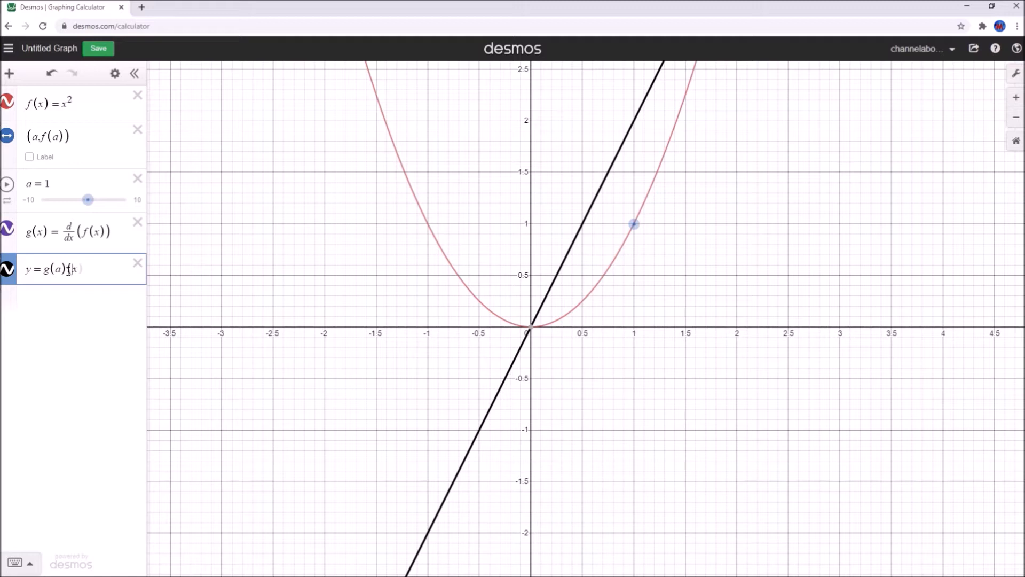
pyautogui.write('x-')
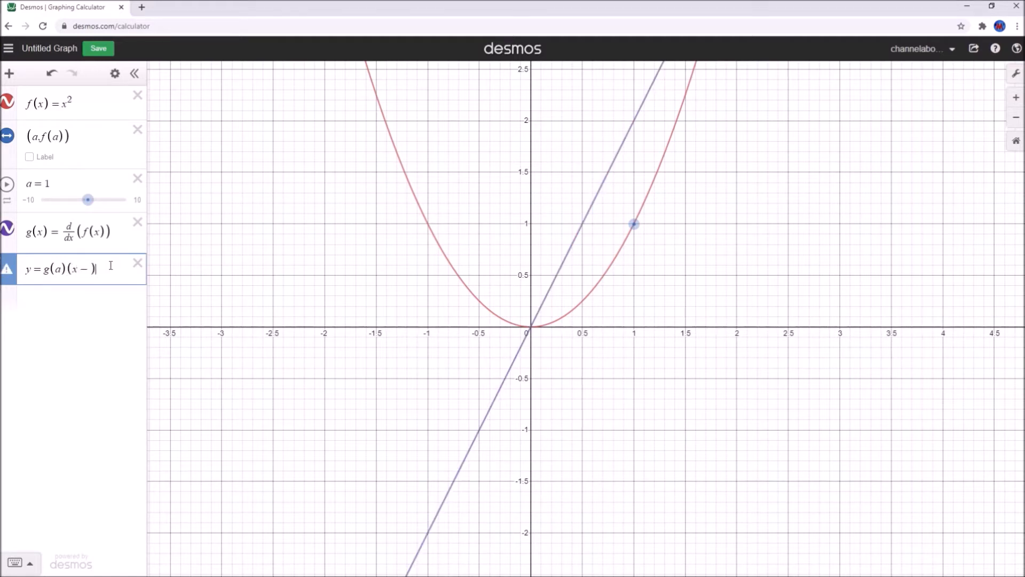
pyautogui.write('a')
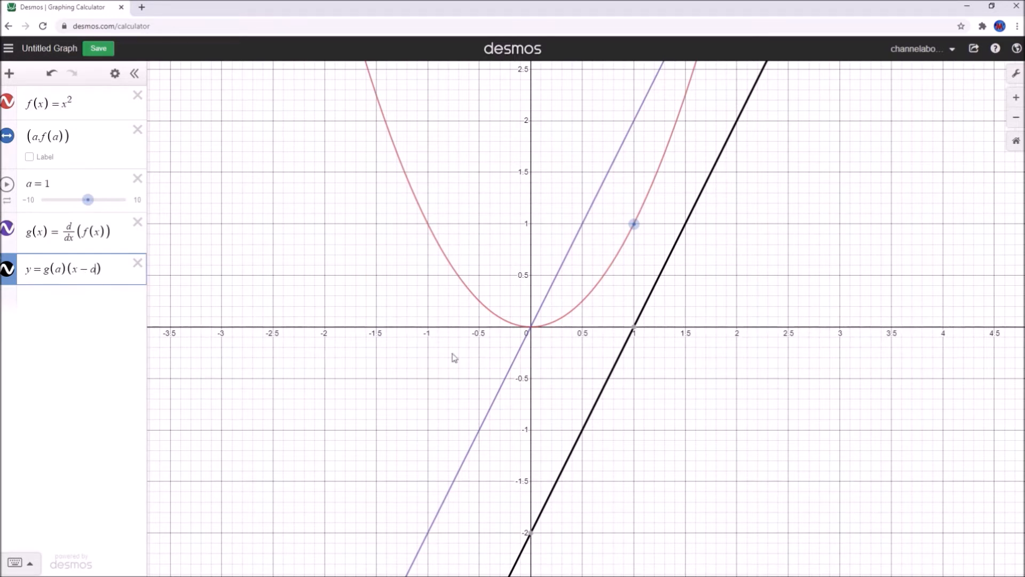
pyautogui.moveTo(635, 333)
# Pan and zoom out to show x from about −5 to 7, then nudge slider a
pyautogui.moveTo(822, 305); pyautogui.dragTo(703, 510)
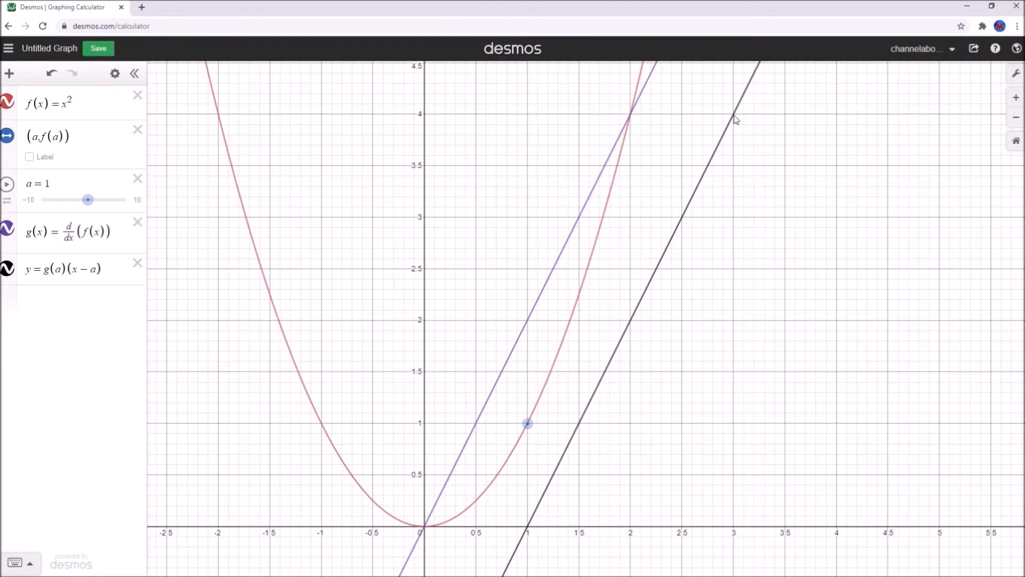
pyautogui.moveTo(714, 283); pyautogui.dragTo(744, 160)
pyautogui.scroll(-2, 722, 267)
pyautogui.scroll(-1, 722, 266)
pyautogui.moveTo(704, 305); pyautogui.dragTo(710, 273)
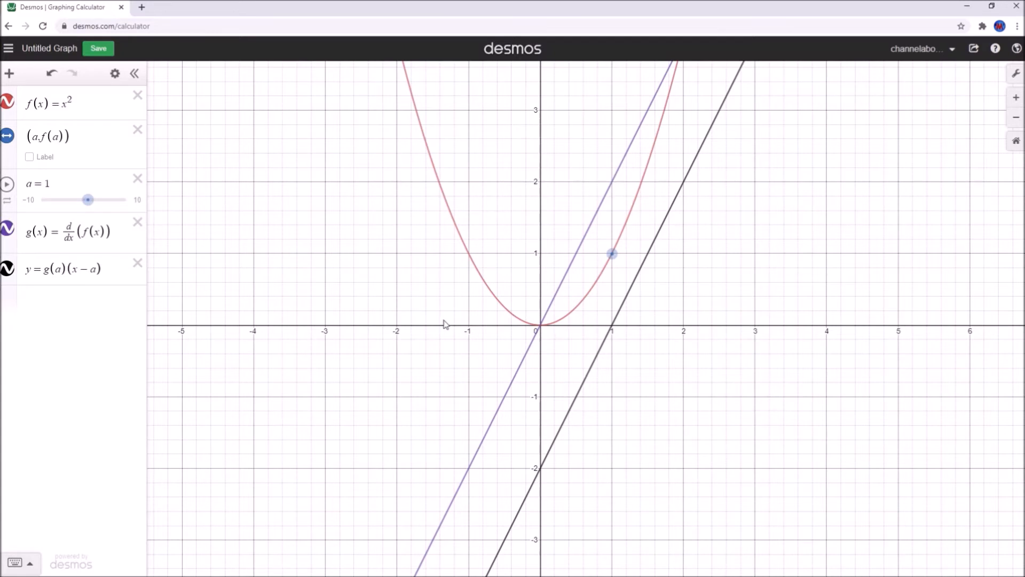
pyautogui.moveTo(444, 324); pyautogui.dragTo(419, 334)
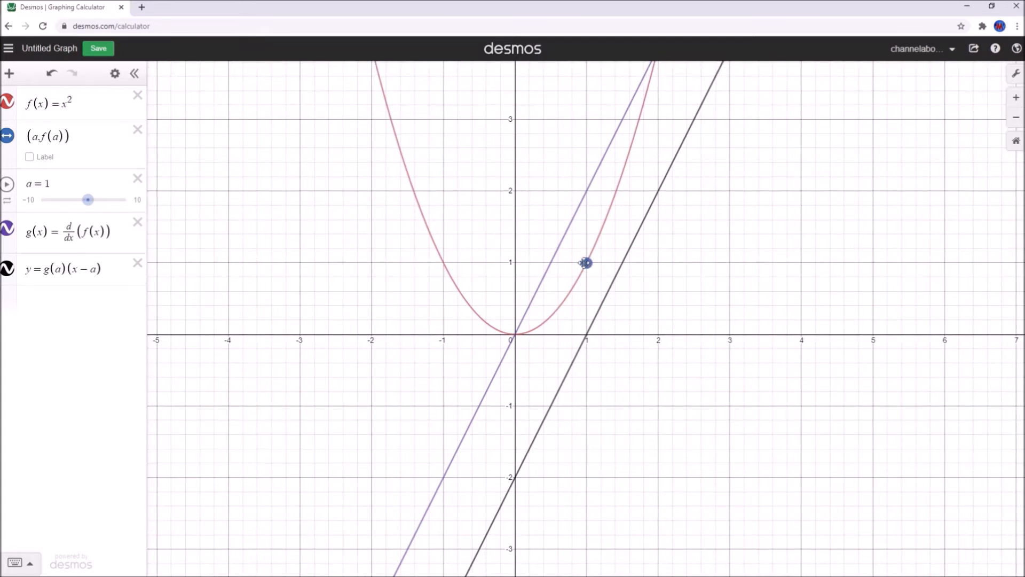
pyautogui.moveTo(88, 203)
pyautogui.mouseDown()
pyautogui.moveTo(78, 207)
pyautogui.moveTo(87, 206)
pyautogui.mouseUp()
# Append + f(a) so the line is tangent at (1, 1), and widen the expression list
pyautogui.click(110, 268)
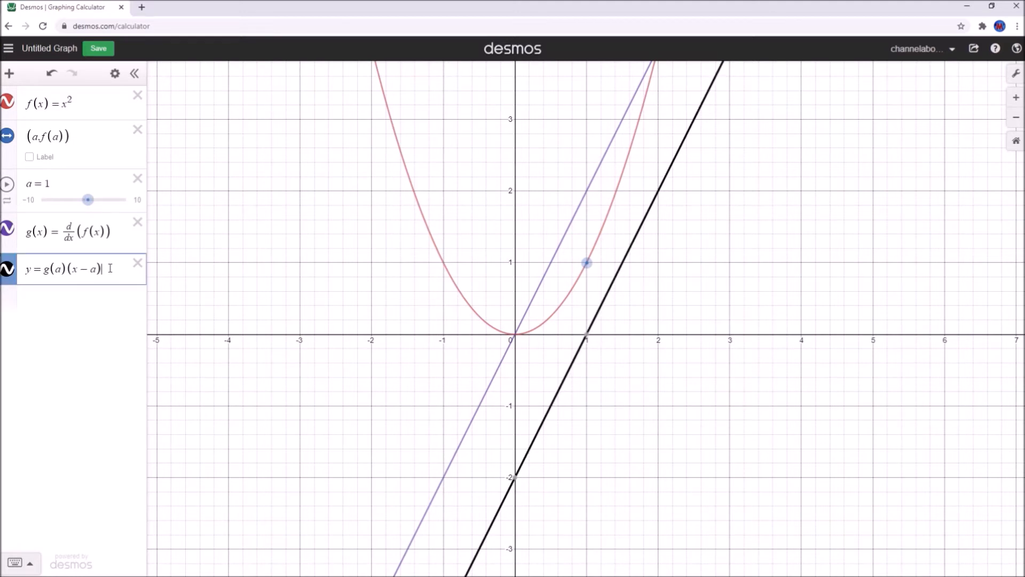
pyautogui.write('+f(a)')
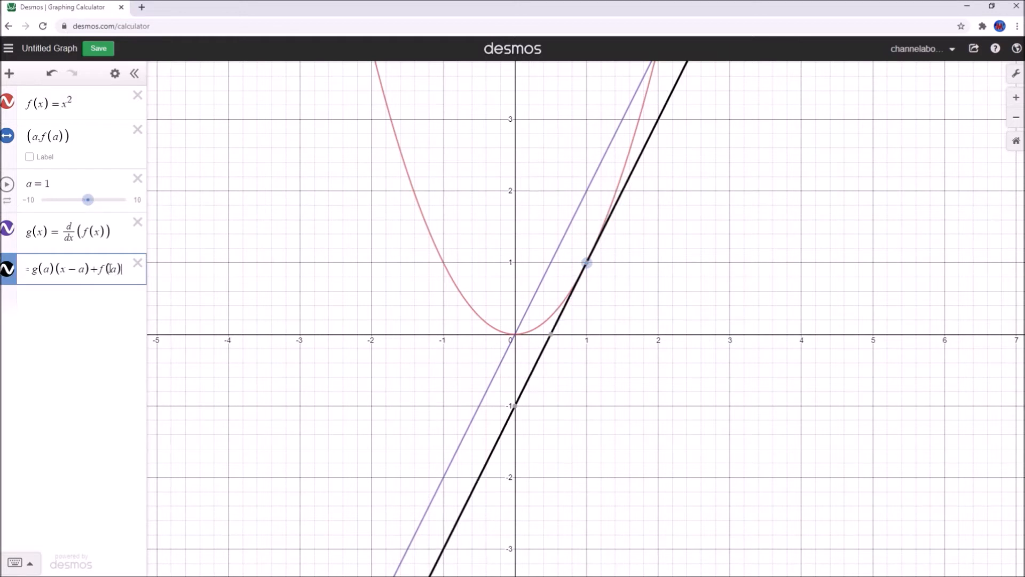
pyautogui.click(266, 333)
pyautogui.moveTo(148, 322); pyautogui.dragTo(169, 322)
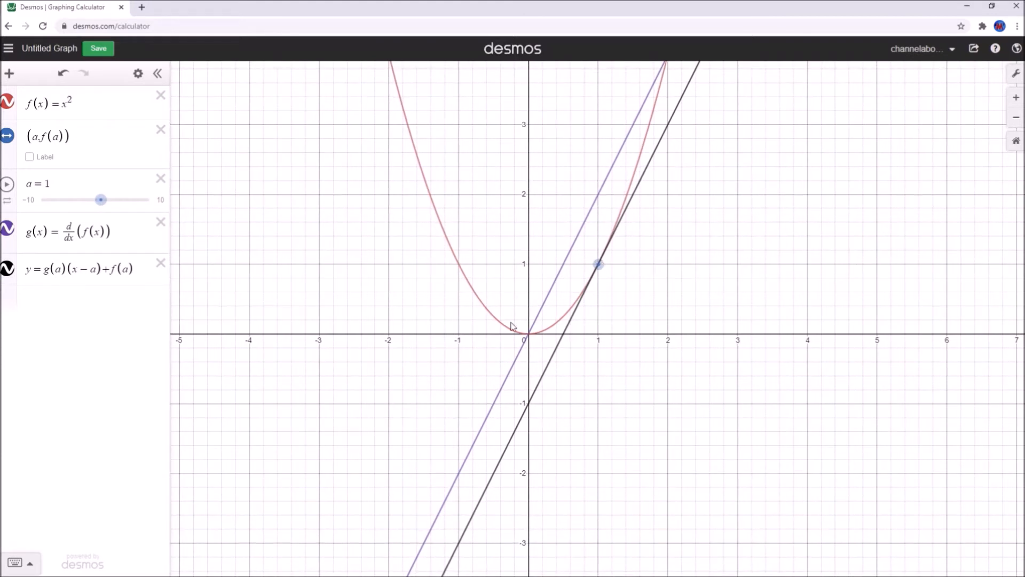
# Drag slider a to 1.2, moving the tangent point to about (1.2, 1.44)
pyautogui.moveTo(101, 199)
pyautogui.mouseDown()
pyautogui.moveTo(113, 202)
pyautogui.moveTo(85, 205)
pyautogui.moveTo(102, 215)
pyautogui.mouseUp()
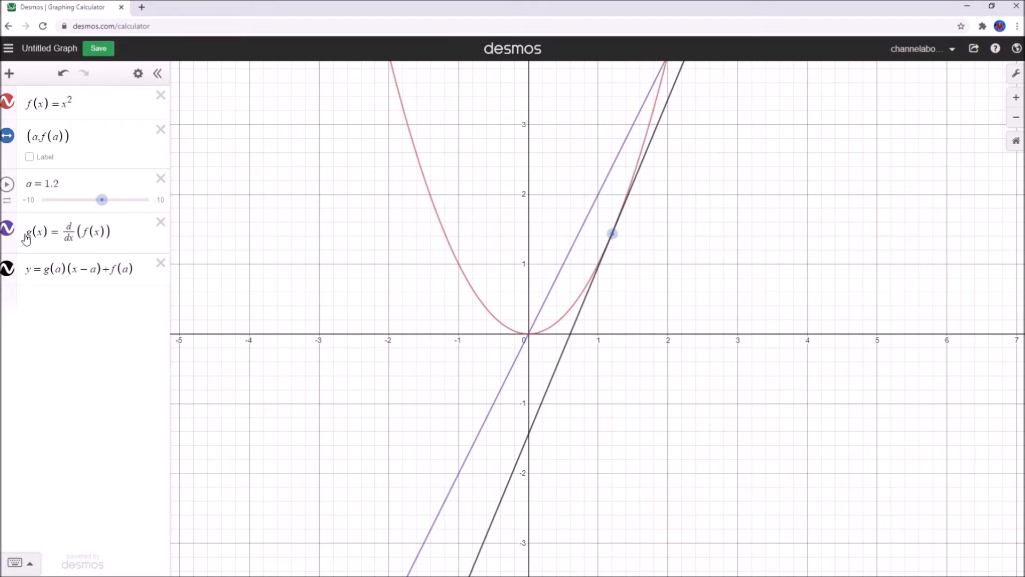
# Append a brace restriction {x>a} to the derivative g(x) = d/dx(f(x))
pyautogui.click(116, 231)
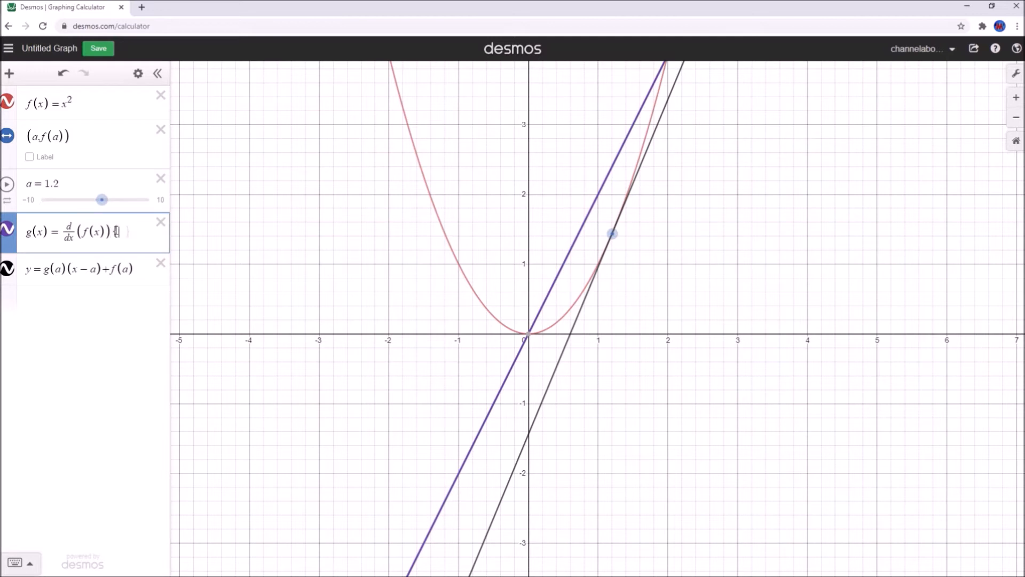
pyautogui.write('{}')
pyautogui.write('x')
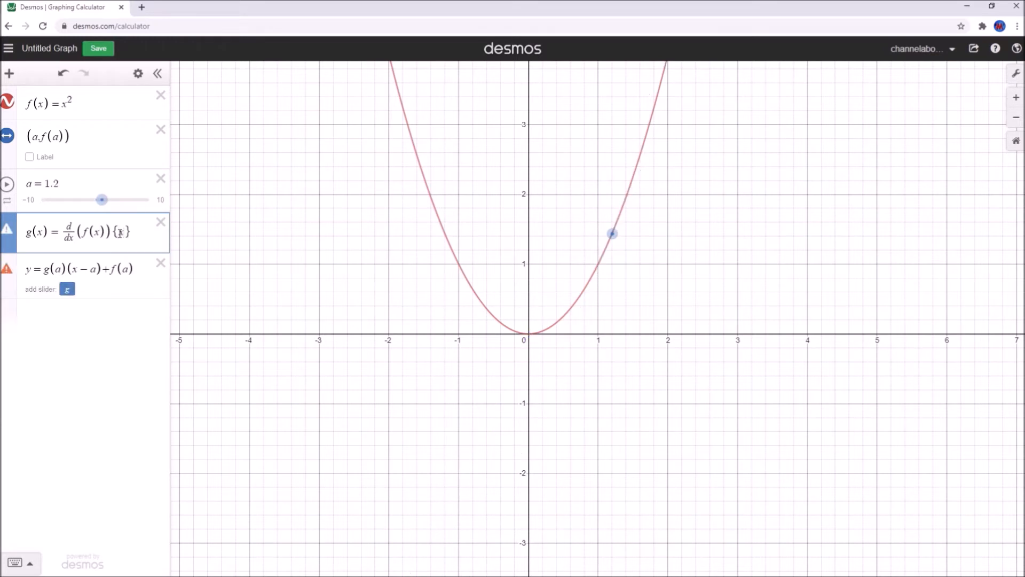
pyautogui.write('>')
pyautogui.write('a')
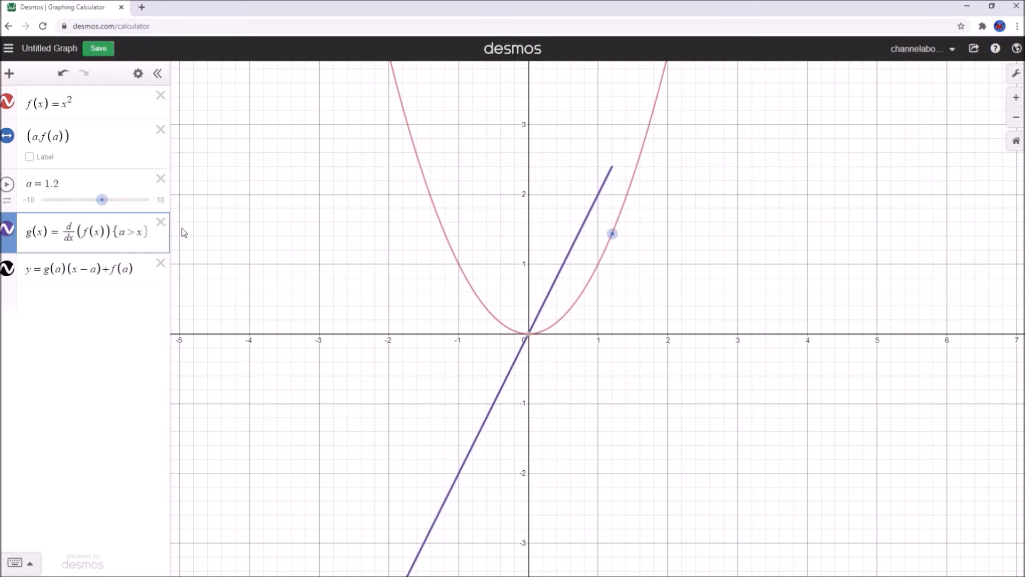
# Test the derivative restriction by moving slider a and flipping the sign to <
pyautogui.moveTo(102, 200); pyautogui.dragTo(95, 205)
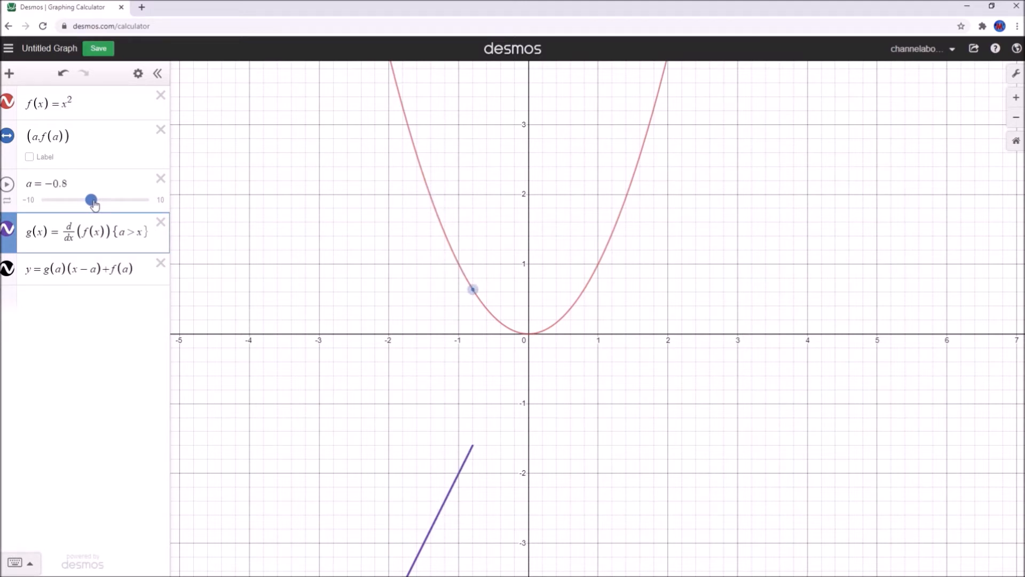
pyautogui.moveTo(94, 204); pyautogui.dragTo(103, 206)
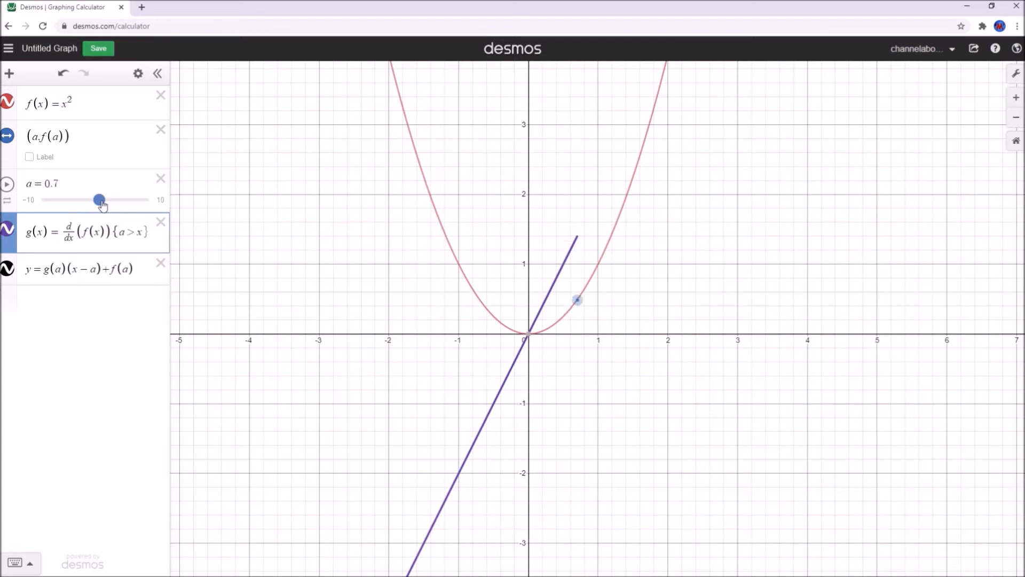
pyautogui.click(135, 232)
pyautogui.press('BackSpace')
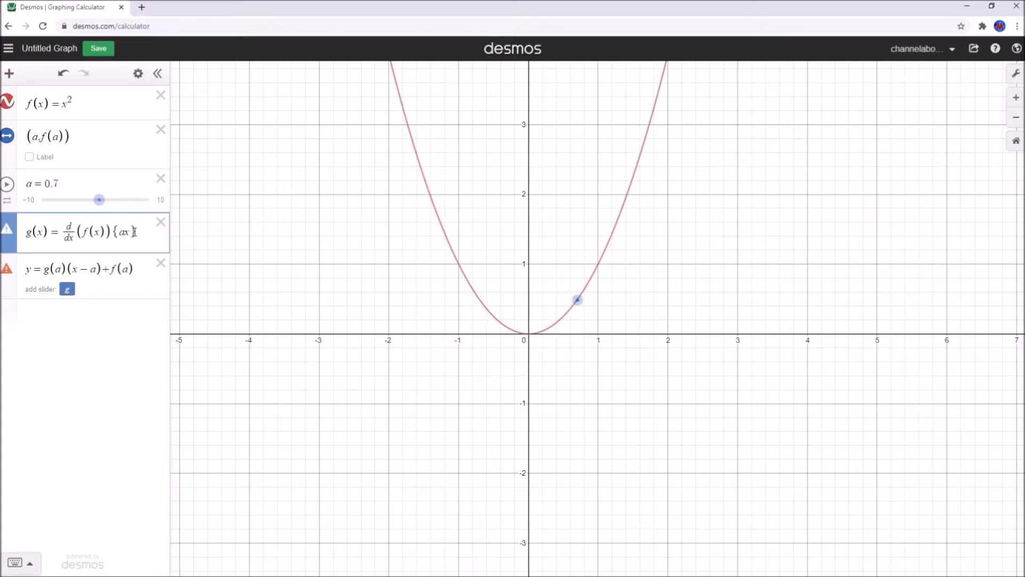
pyautogui.write('<')
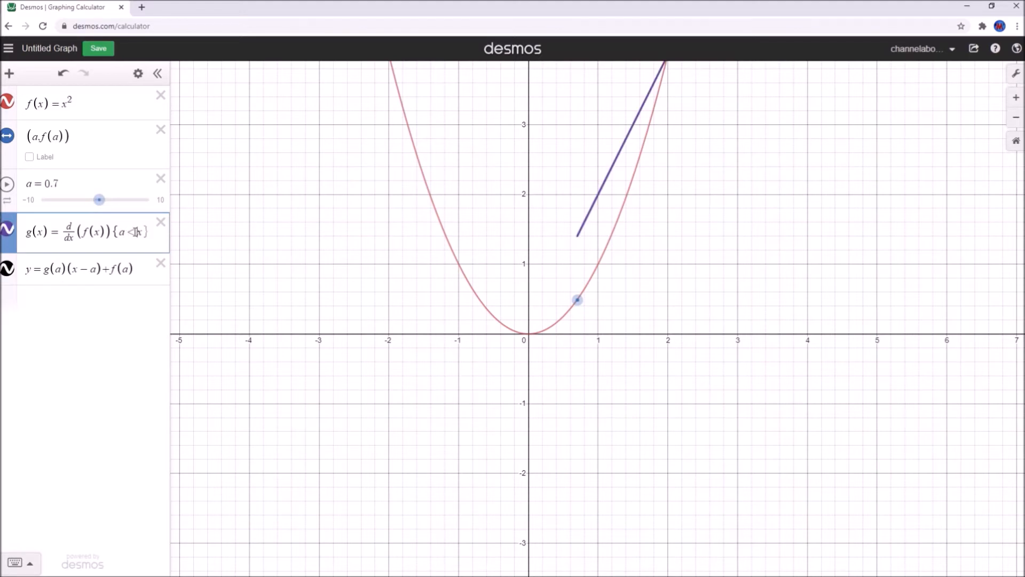
# Settle a at 0.9, restore the > sign in g(x)'s restriction, and nudge the view up
pyautogui.moveTo(103, 205); pyautogui.dragTo(100, 208)
pyautogui.click(139, 232)
pyautogui.press('BackSpace')
pyautogui.write('>')
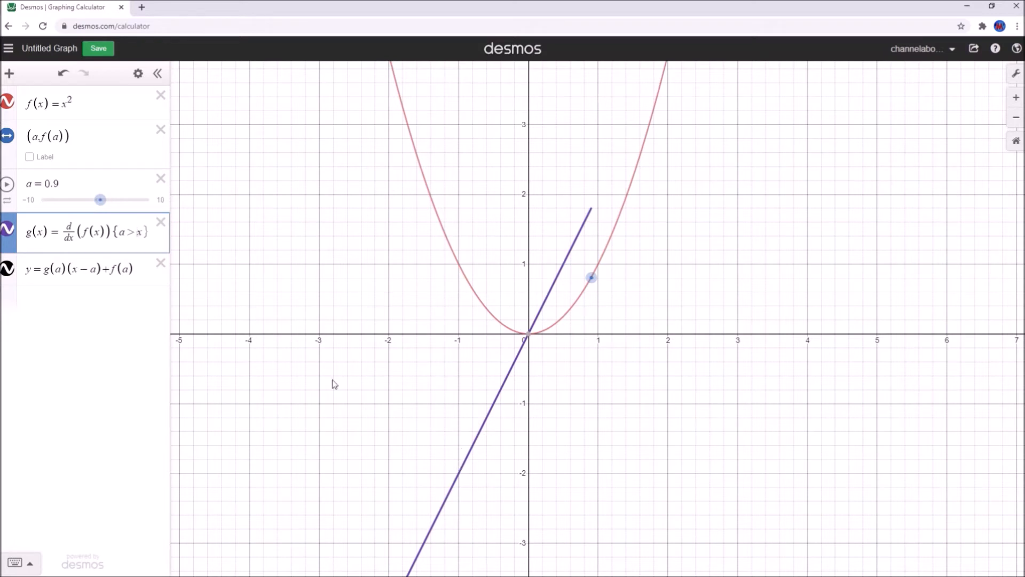
pyautogui.moveTo(460, 304); pyautogui.dragTo(479, 270)
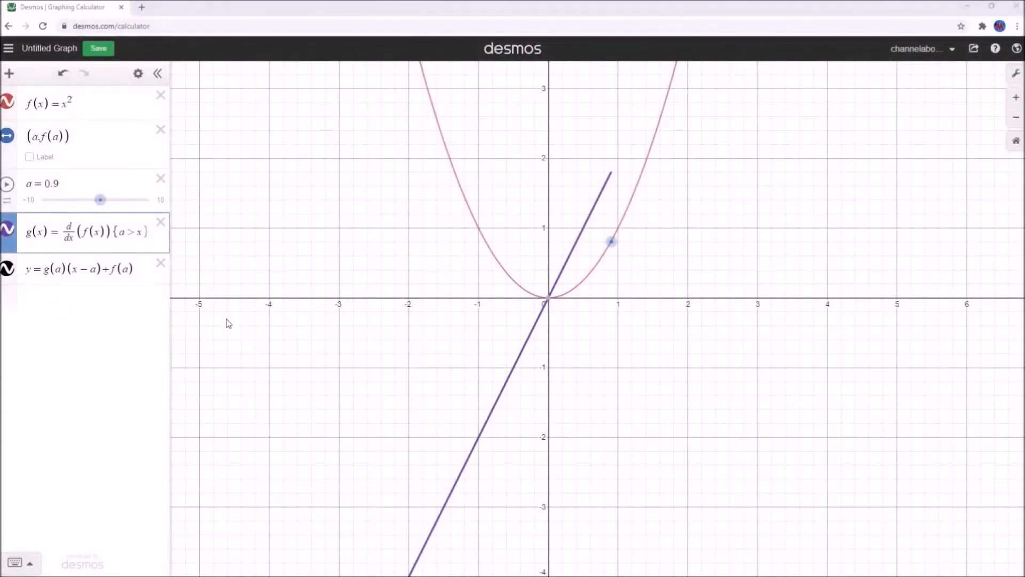
# Add x₁ = g(a), change g(x)'s restriction to a ≥ x, and select a's value 0.9
pyautogui.click(81, 314)
pyautogui.write('x1 ')
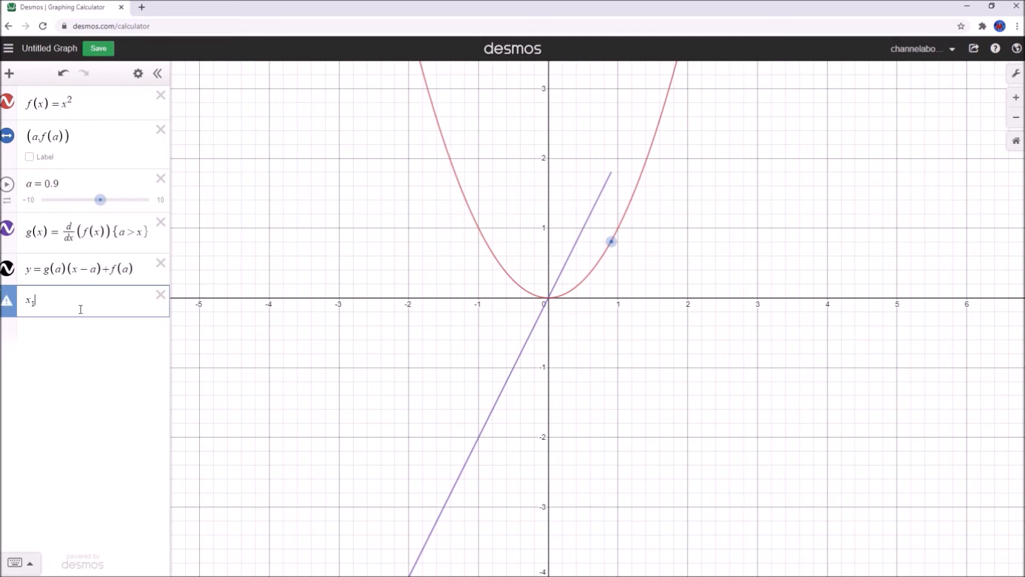
pyautogui.write('= g(a)')
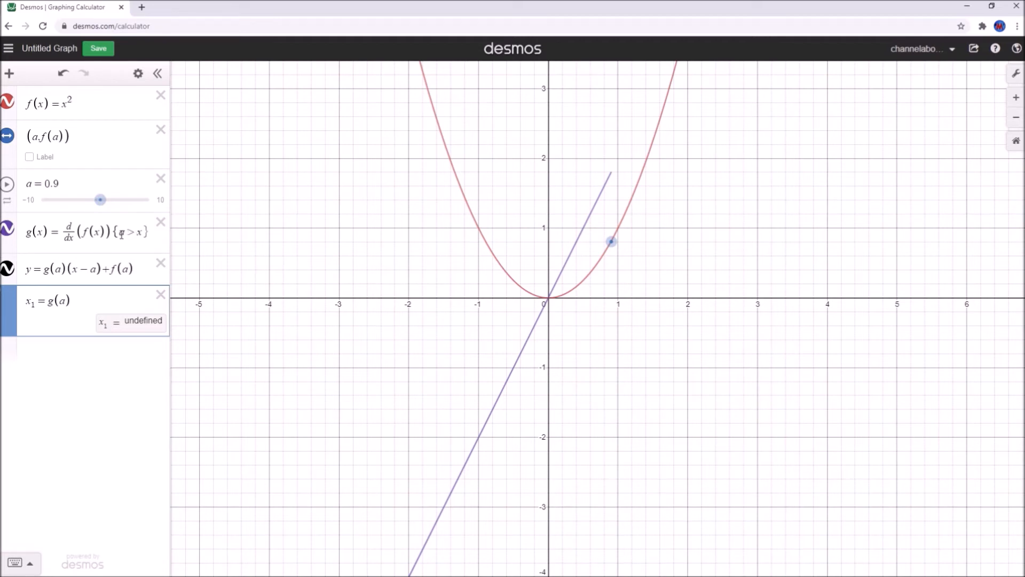
pyautogui.click(138, 232)
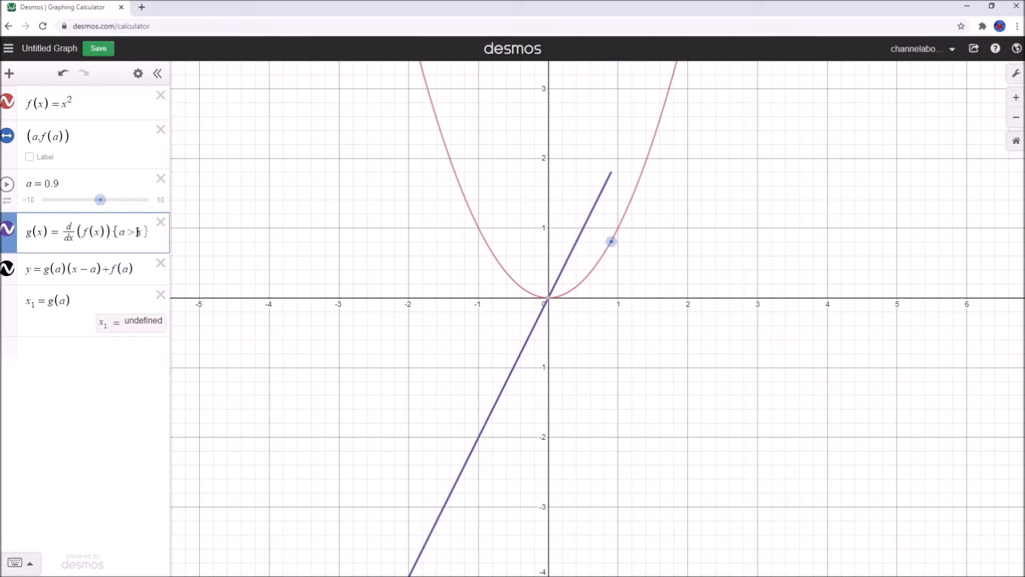
pyautogui.write('=')
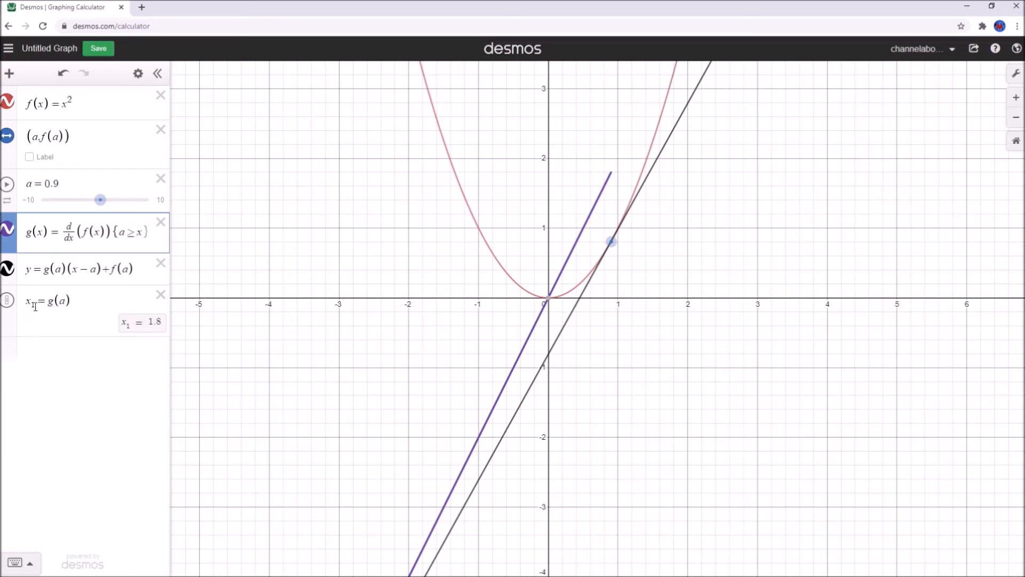
pyautogui.click(98, 200)
pyautogui.moveTo(74, 182); pyautogui.dragTo(48, 177)
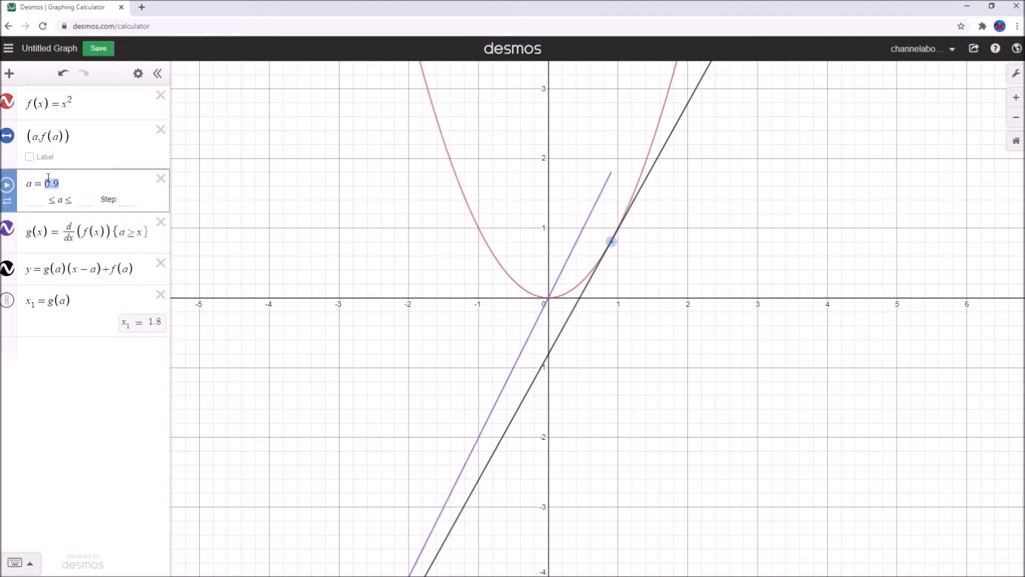
# Replace a's value with 1 and recentre the graph on the tangent point
pyautogui.write('1')
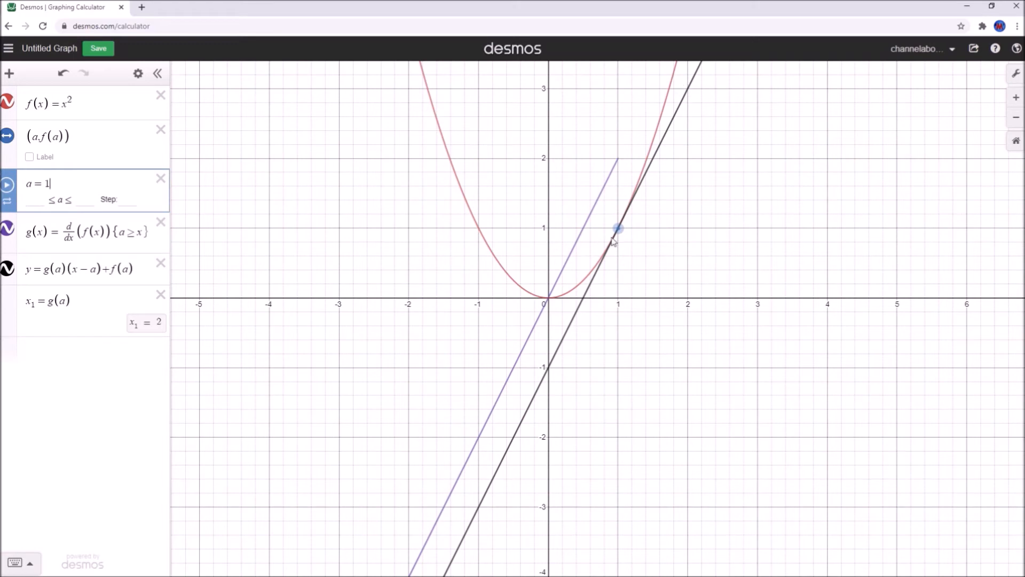
pyautogui.scroll(3, 582, 279)
pyautogui.moveTo(421, 286); pyautogui.dragTo(386, 319)
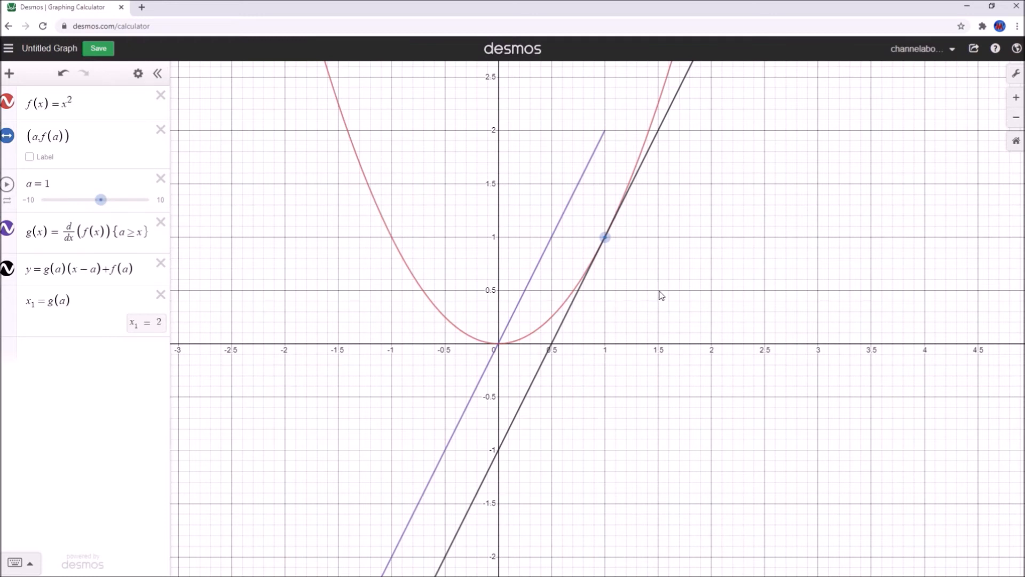
# Add a hidden point at (2,1) labelled 'Gradient = ${x1}' to show the live gradient
pyautogui.click(64, 354)
pyautogui.write('(')
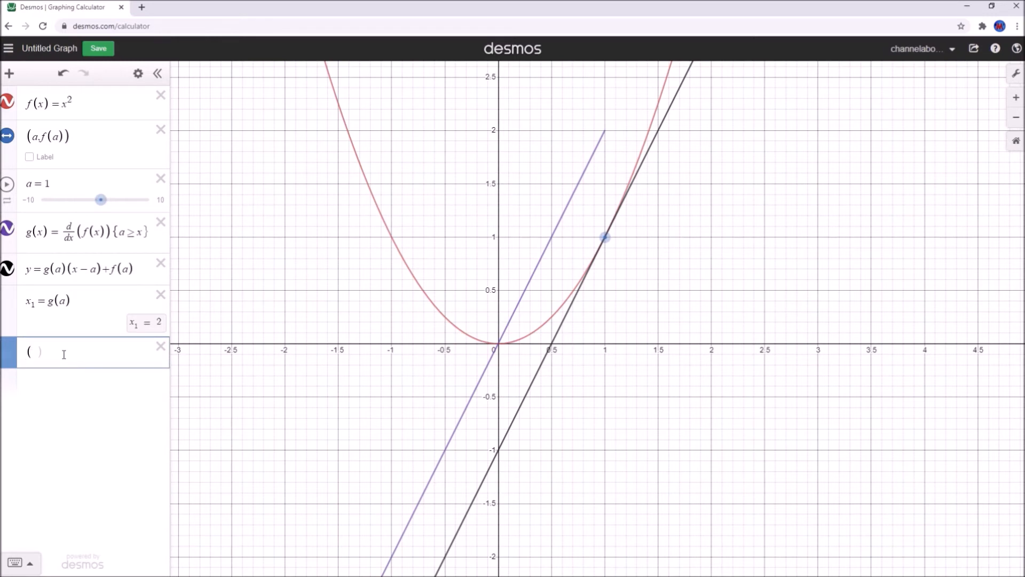
pyautogui.write('2,1')
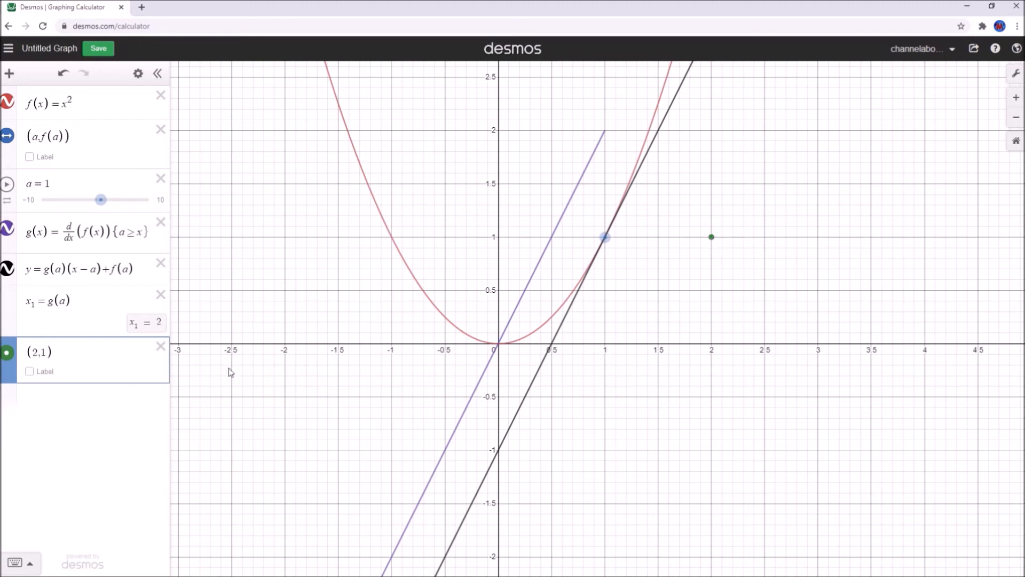
pyautogui.click(29, 372)
pyautogui.click(95, 373)
pyautogui.write('Gradient')
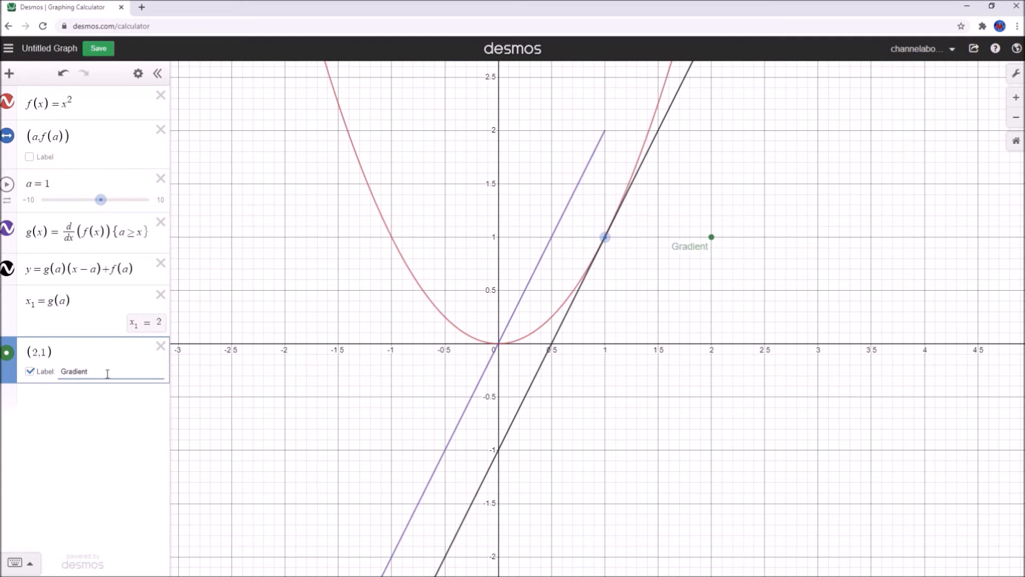
pyautogui.write('=')
pyautogui.write('${')
pyautogui.write('x1')
pyautogui.click(8, 353)
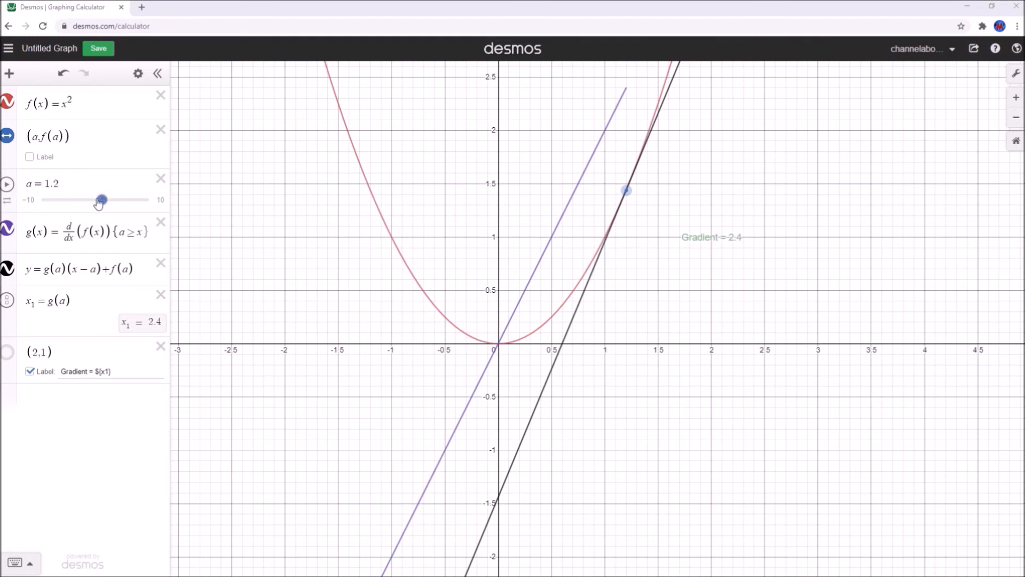
# Sweep slider a back and forth to watch the gradient label change, ending at a = 1
pyautogui.moveTo(102, 200); pyautogui.dragTo(98, 199)
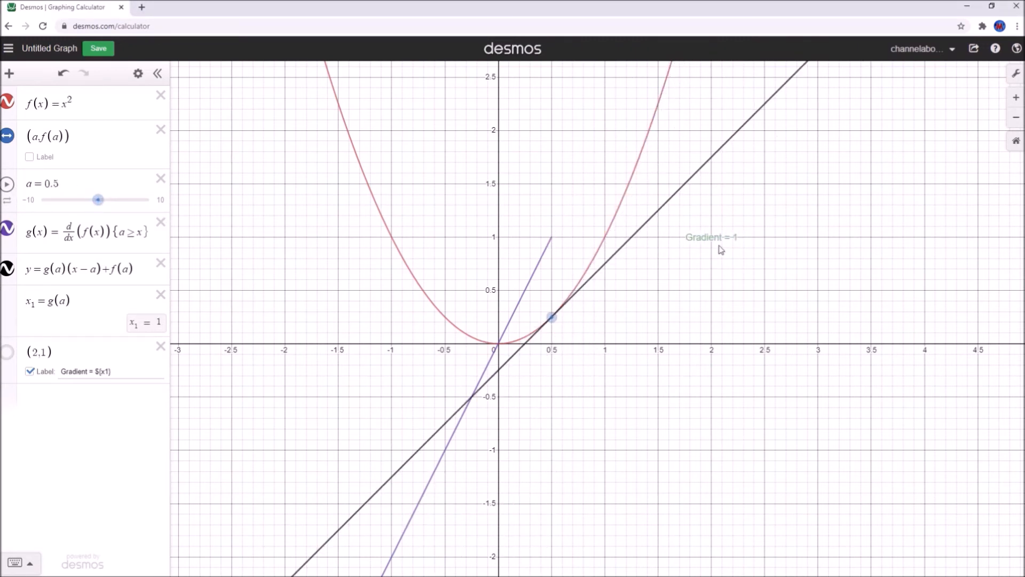
pyautogui.moveTo(97, 202)
pyautogui.mouseDown()
pyautogui.moveTo(103, 210)
pyautogui.moveTo(88, 207)
pyautogui.moveTo(100, 208)
pyautogui.mouseUp()
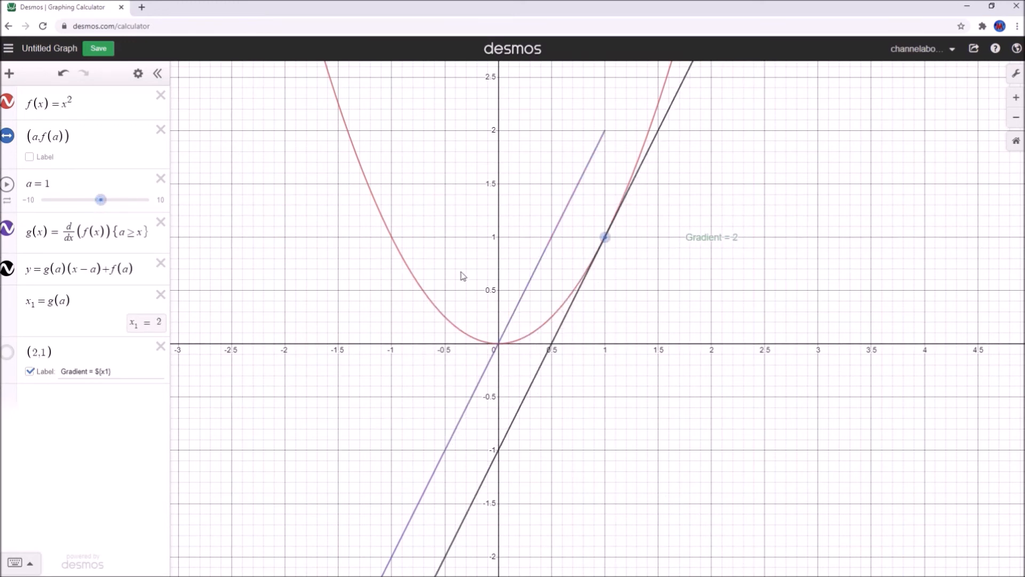
# Restyle the derivative g(x) as a dashed green line
pyautogui.click(12, 231)
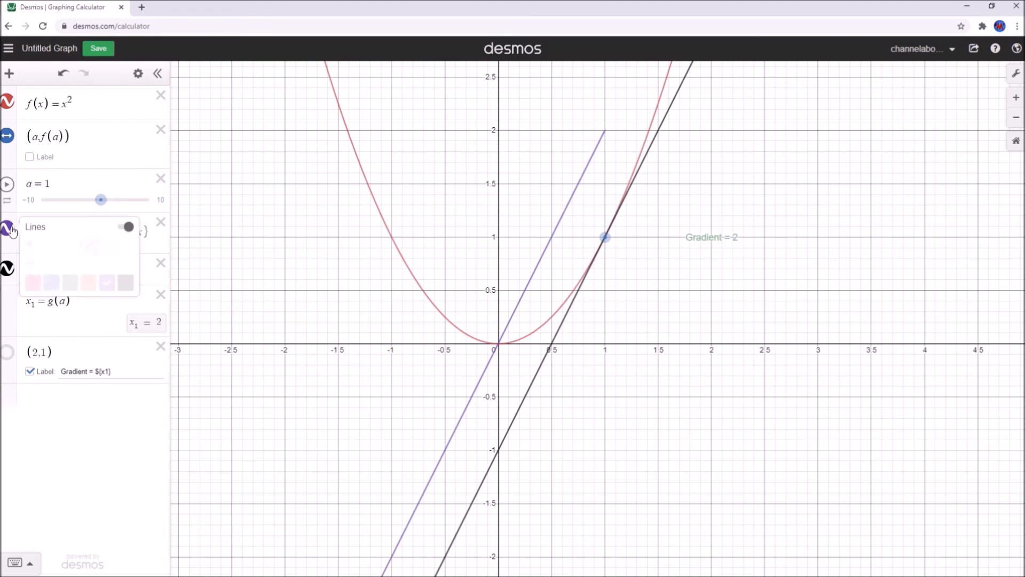
pyautogui.click(106, 246)
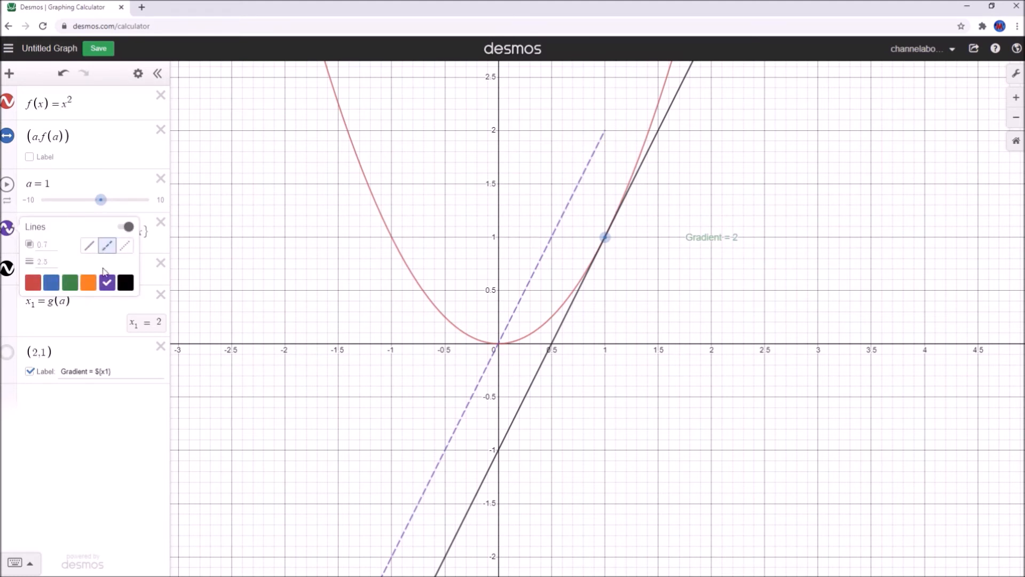
pyautogui.click(70, 282)
pyautogui.click(292, 353)
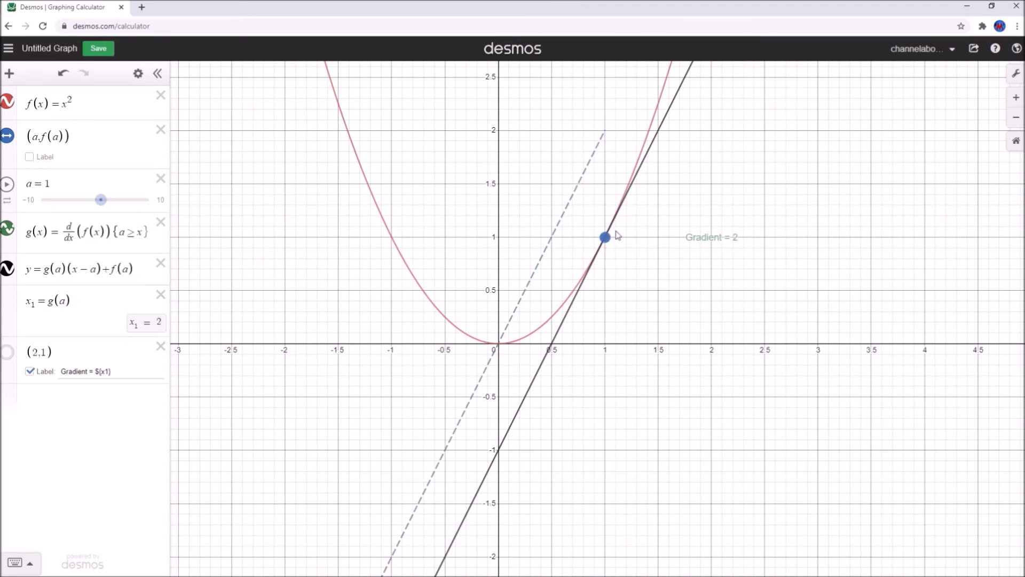
# Enable Reverse Contrast and Projector Mode, turn off the grid, and shift the origin into view
pyautogui.click(1017, 75)
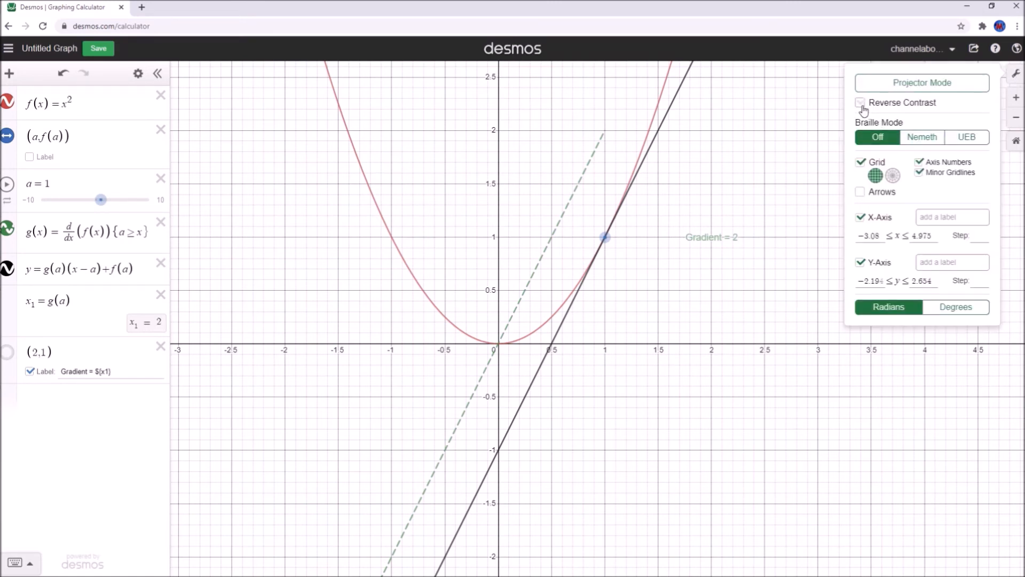
pyautogui.click(860, 103)
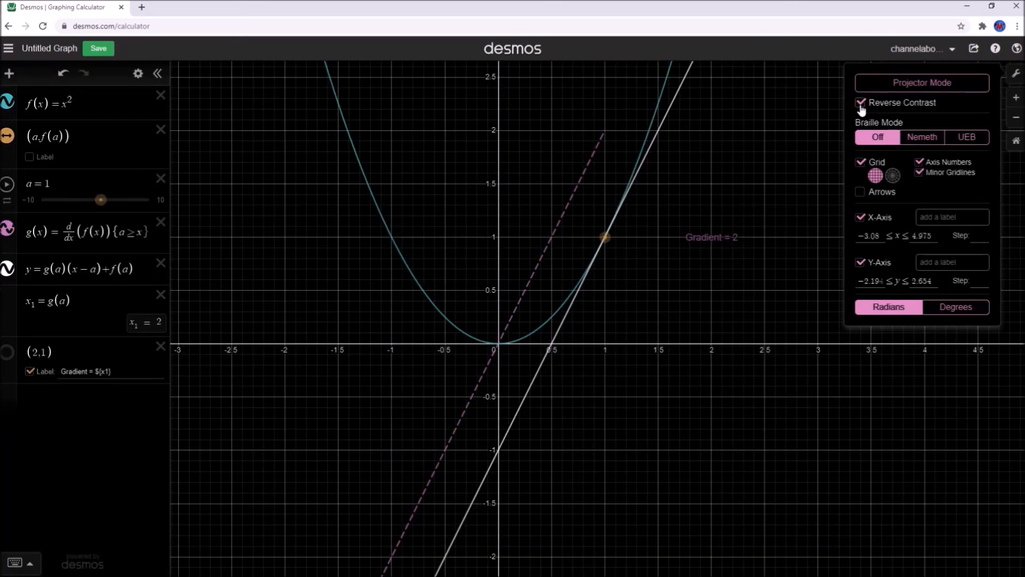
pyautogui.click(911, 87)
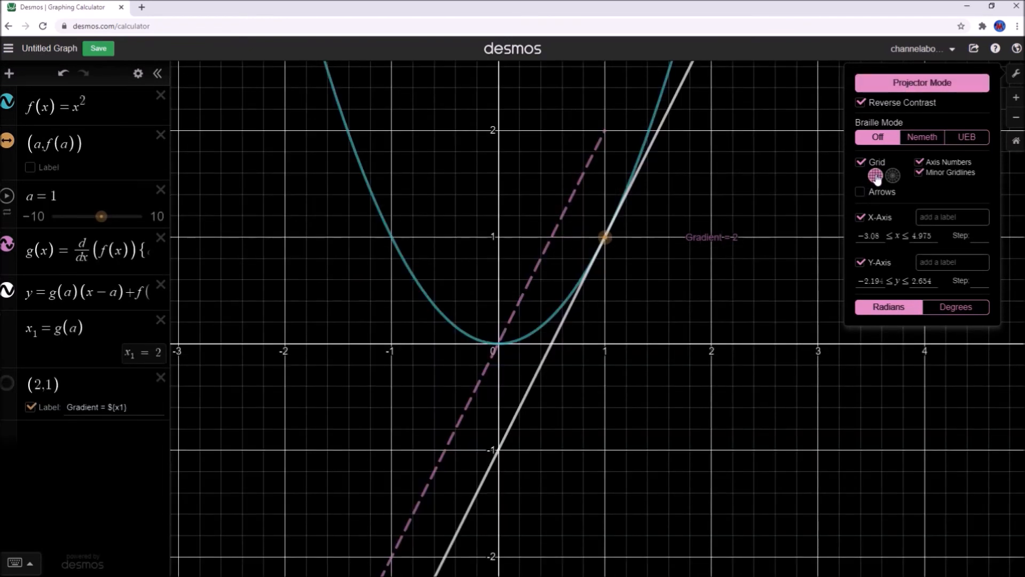
pyautogui.click(860, 162)
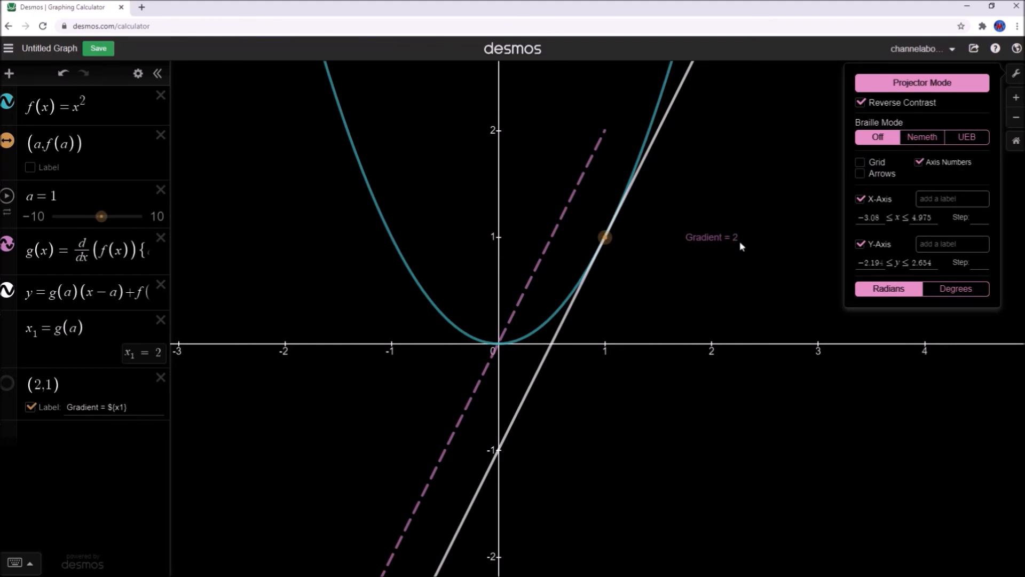
pyautogui.moveTo(703, 283); pyautogui.dragTo(748, 320)
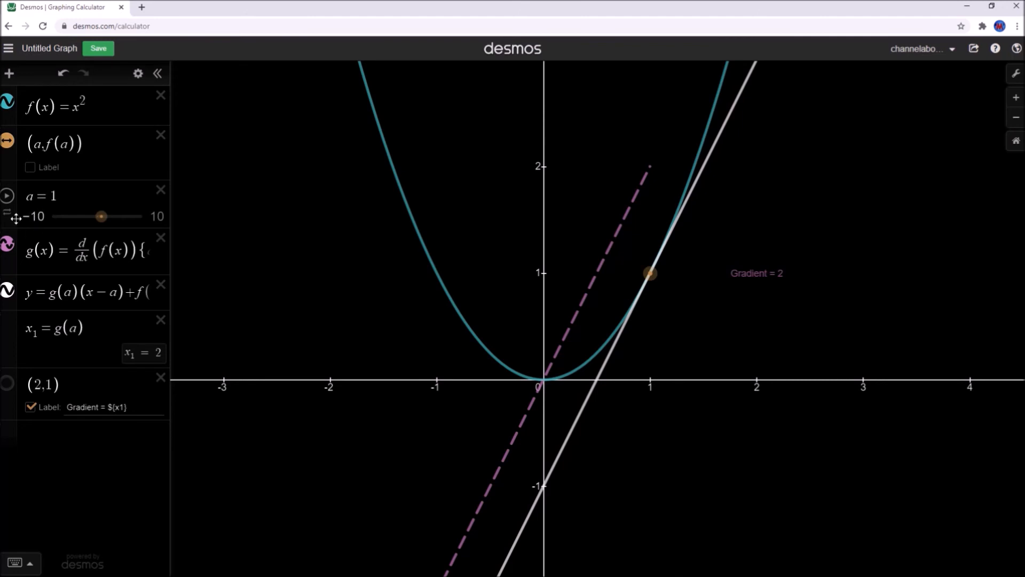
# Animate slider a and hide the expression list, zooming out to watch the tangent sweep
pyautogui.click(7, 198)
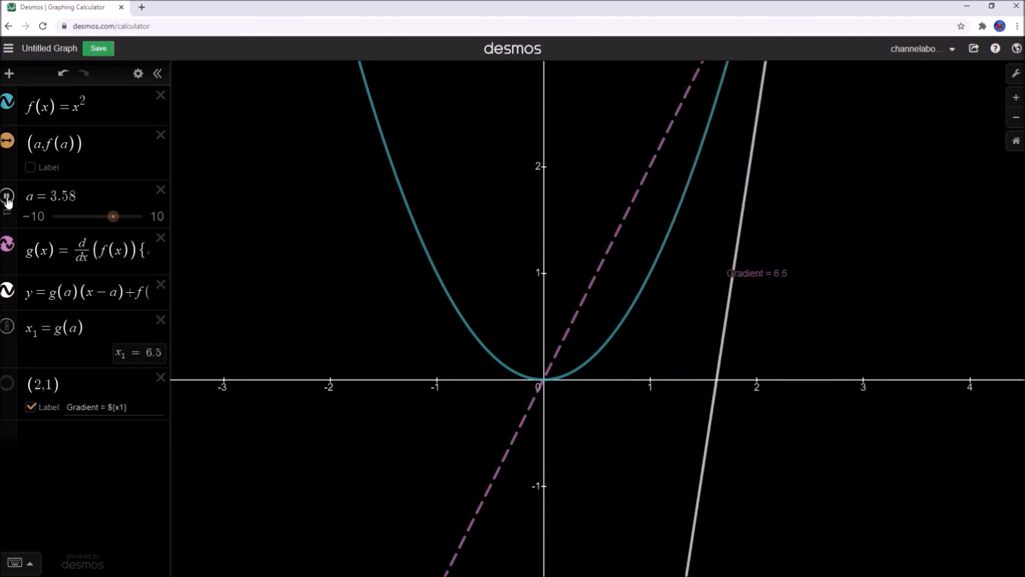
pyautogui.click(158, 75)
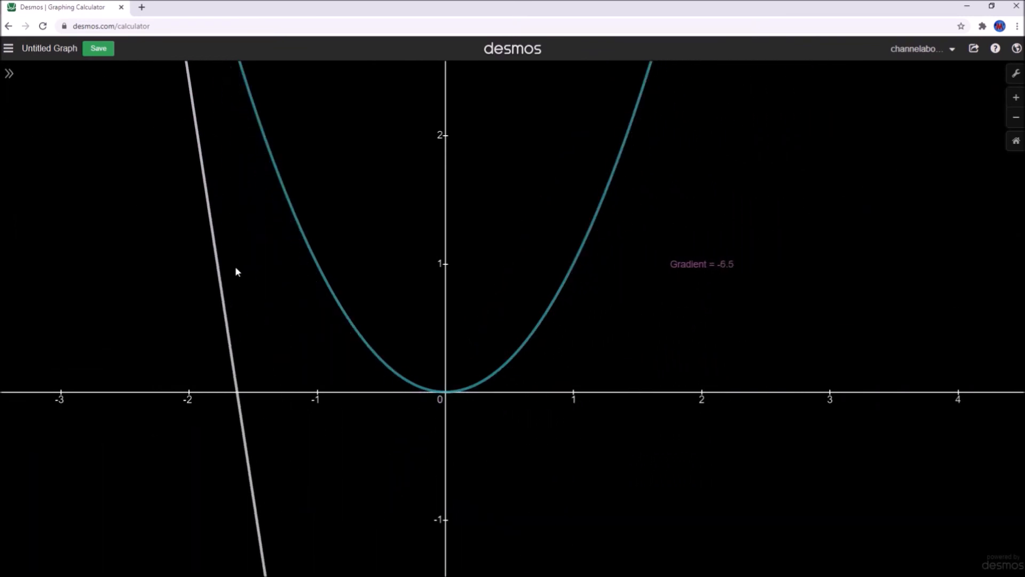
pyautogui.moveTo(247, 264); pyautogui.dragTo(300, 225)
pyautogui.scroll(-5, 300, 225)
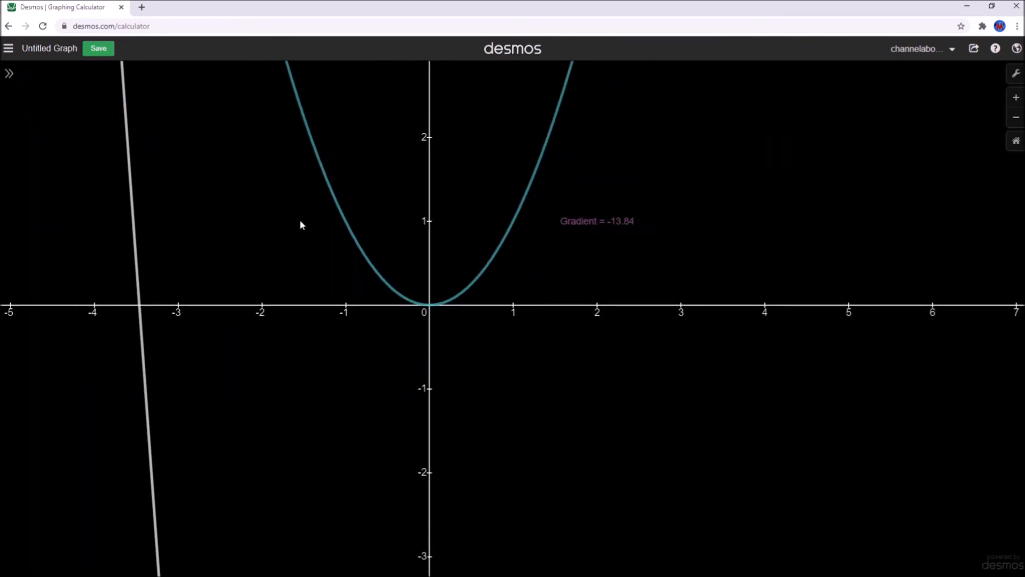
pyautogui.moveTo(226, 201); pyautogui.dragTo(248, 285)
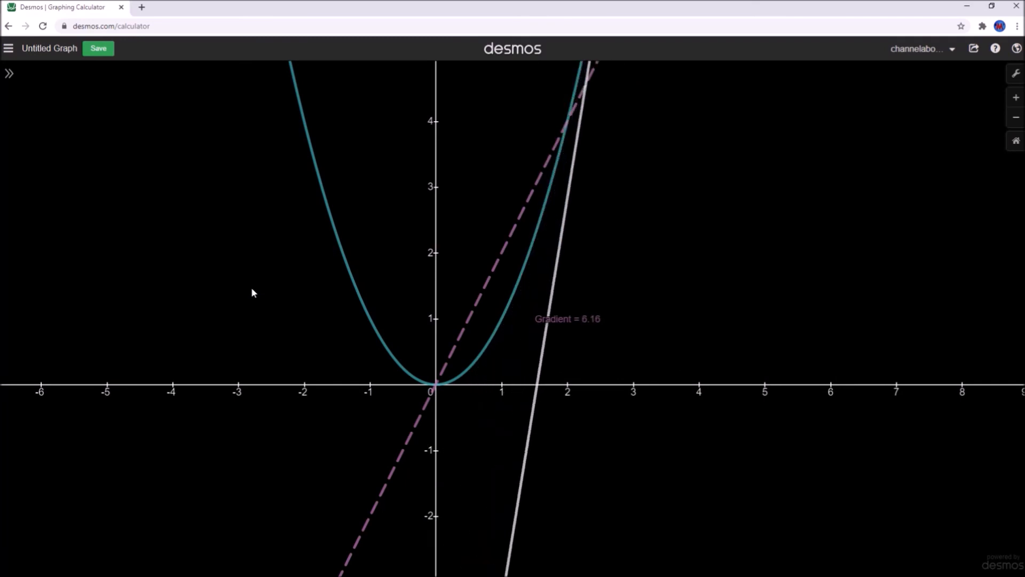
pyautogui.scroll(-2, 251, 270)
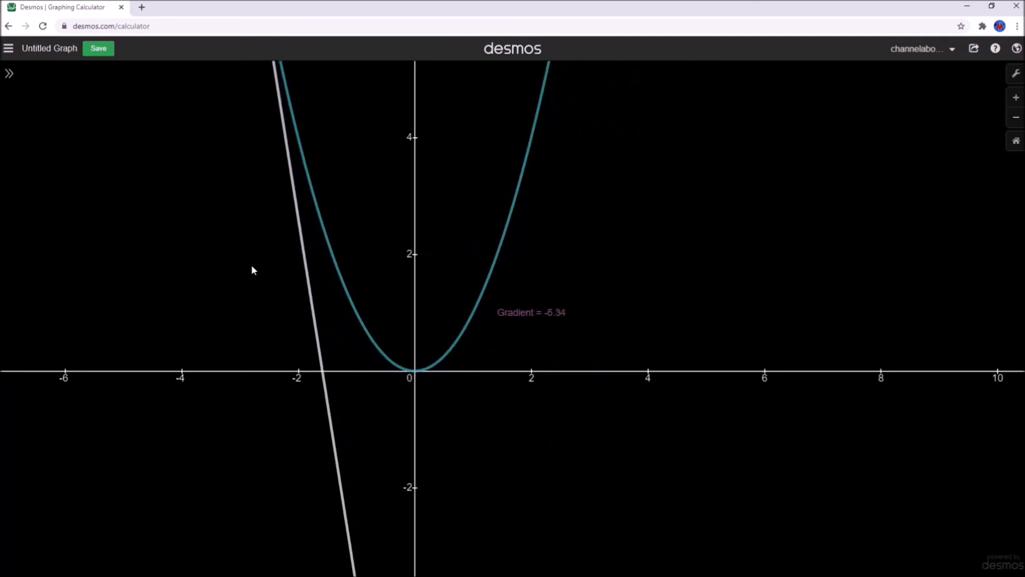
pyautogui.moveTo(248, 260); pyautogui.dragTo(297, 263)
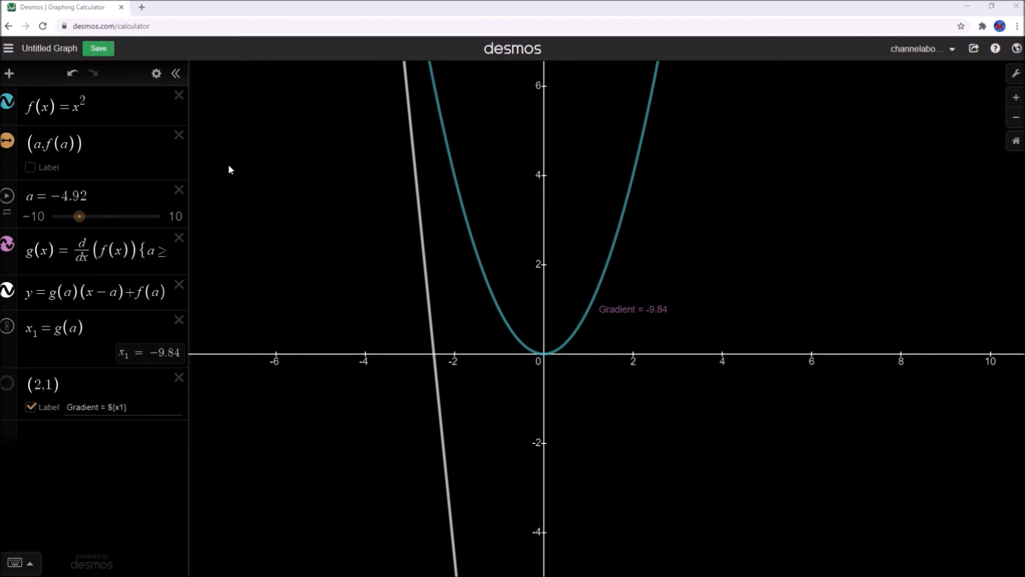
# Add a Differentiation folder at the top of the expression list, then select the f(x) row
pyautogui.click(8, 48)
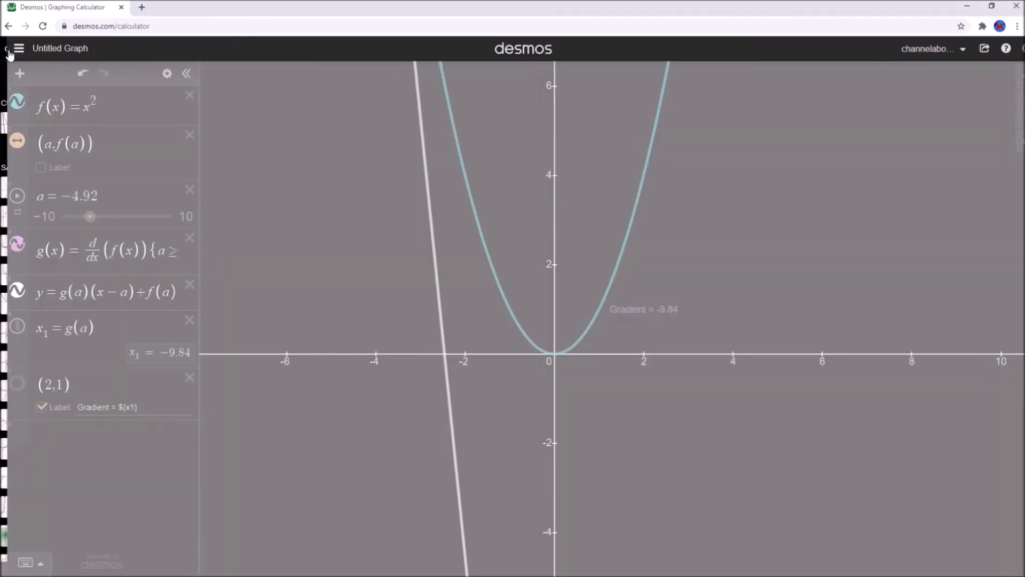
pyautogui.click(191, 143)
pyautogui.click(9, 73)
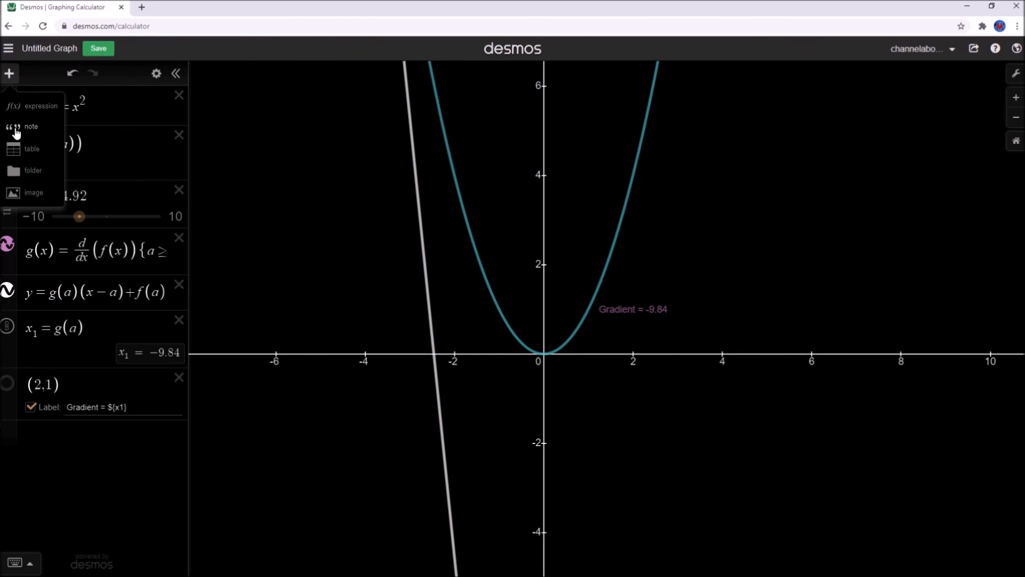
pyautogui.click(30, 171)
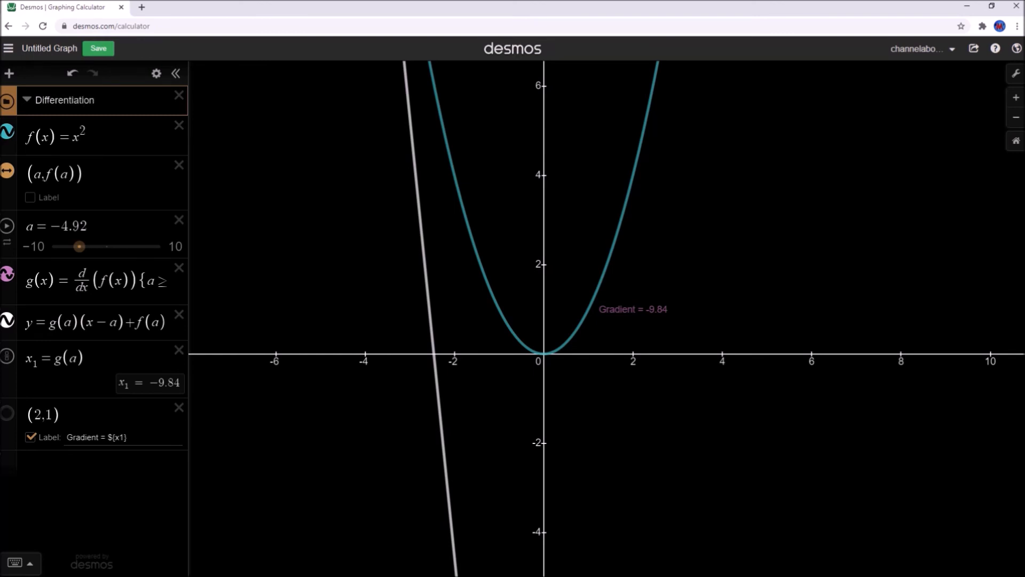
pyautogui.click(13, 119)
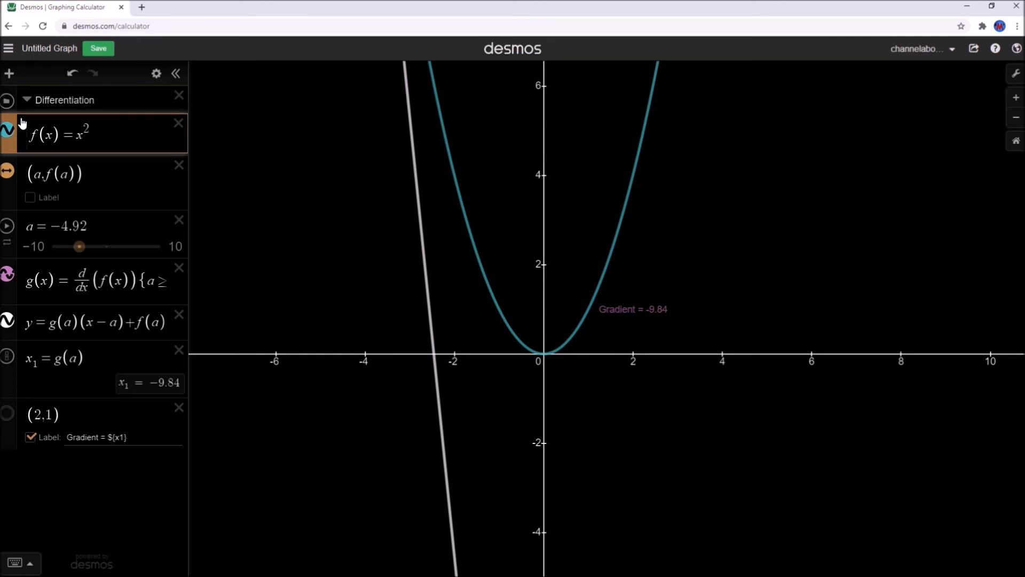
# Reorder g(x), the tangent line, the (a,f(a)) point, x₁=g(a) and the (2,1) label into the Differentiation folder
pyautogui.moveTo(14, 160); pyautogui.dragTo(13, 128)
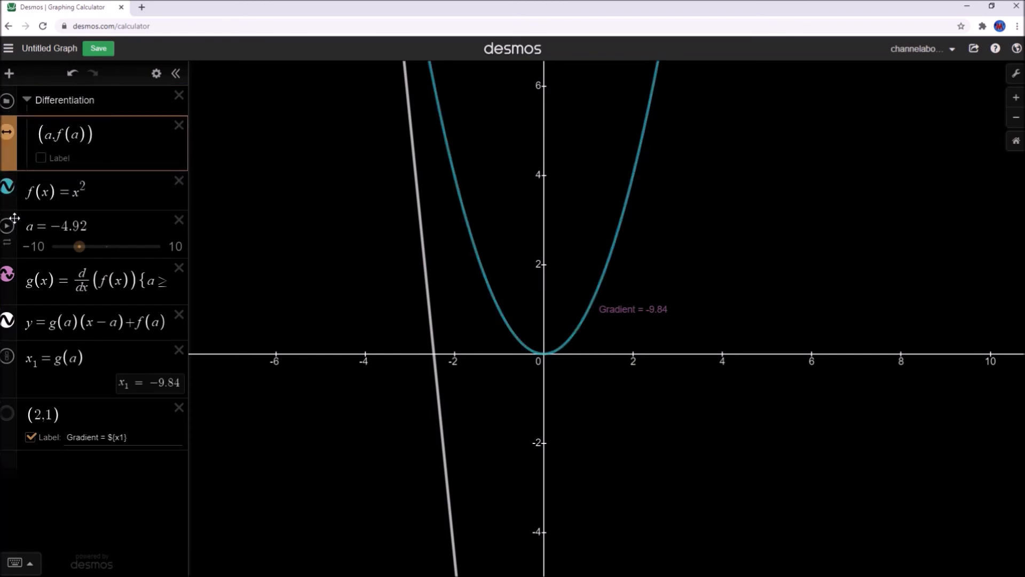
pyautogui.moveTo(16, 259); pyautogui.dragTo(13, 133)
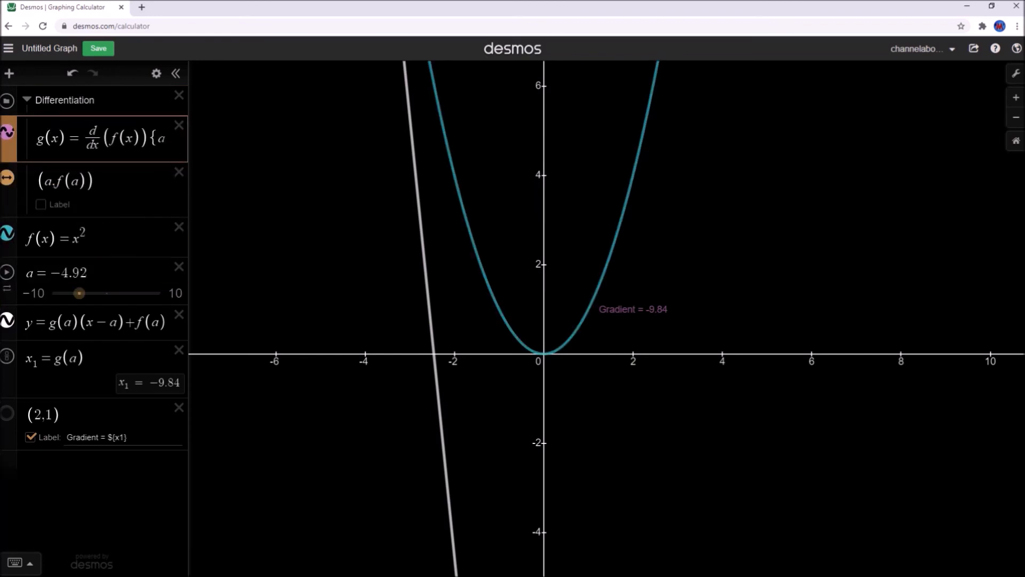
pyautogui.moveTo(9, 316); pyautogui.dragTo(47, 181)
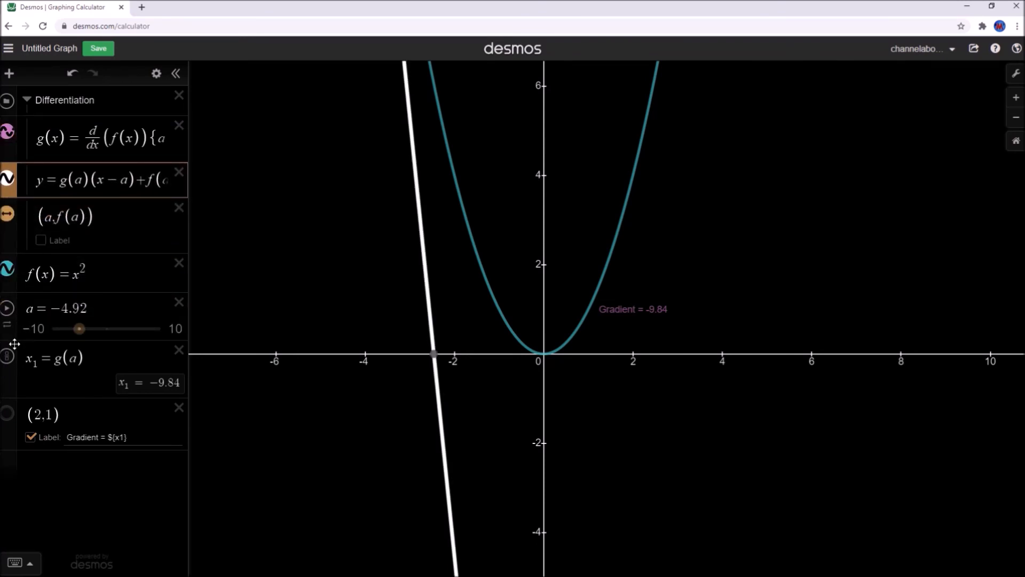
pyautogui.moveTo(20, 347); pyautogui.dragTo(56, 254)
pyautogui.moveTo(16, 355)
pyautogui.mouseDown()
pyautogui.moveTo(16, 327)
pyautogui.moveTo(14, 373)
pyautogui.mouseUp()
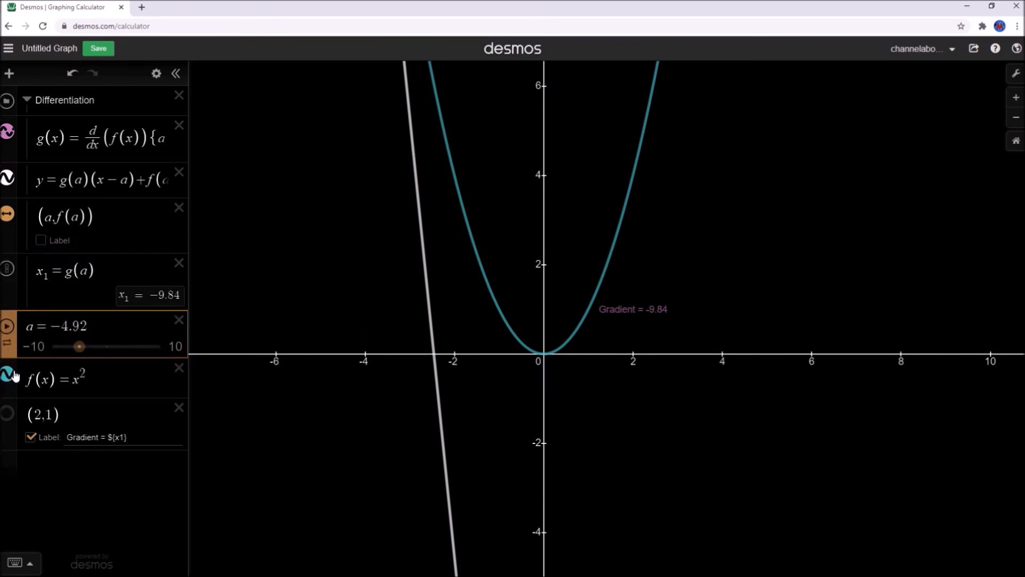
pyautogui.moveTo(18, 414); pyautogui.dragTo(48, 310)
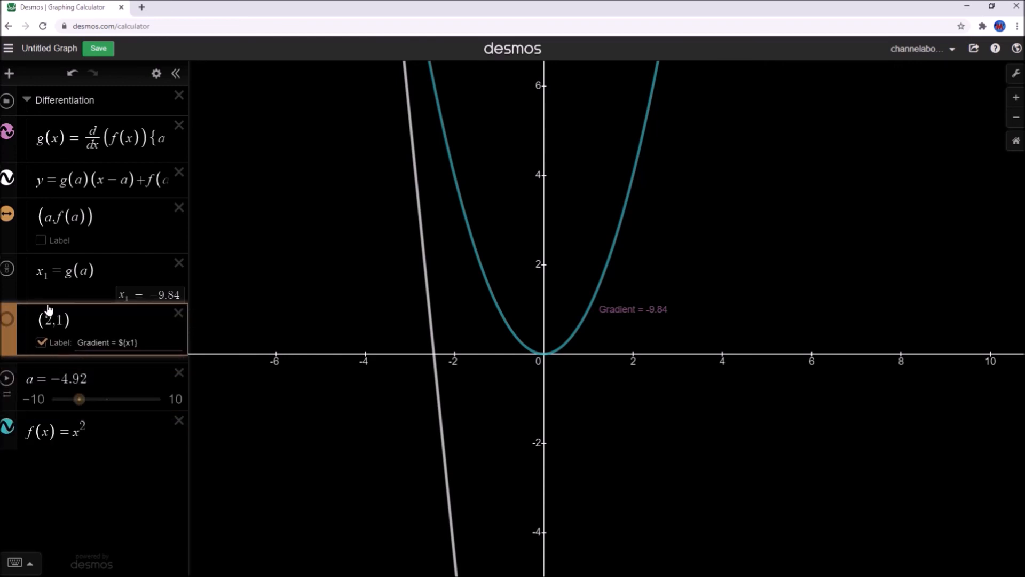
# Collapse the Differentiation folder, place f(x)=x² above slider a, and animate a
pyautogui.click(26, 99)
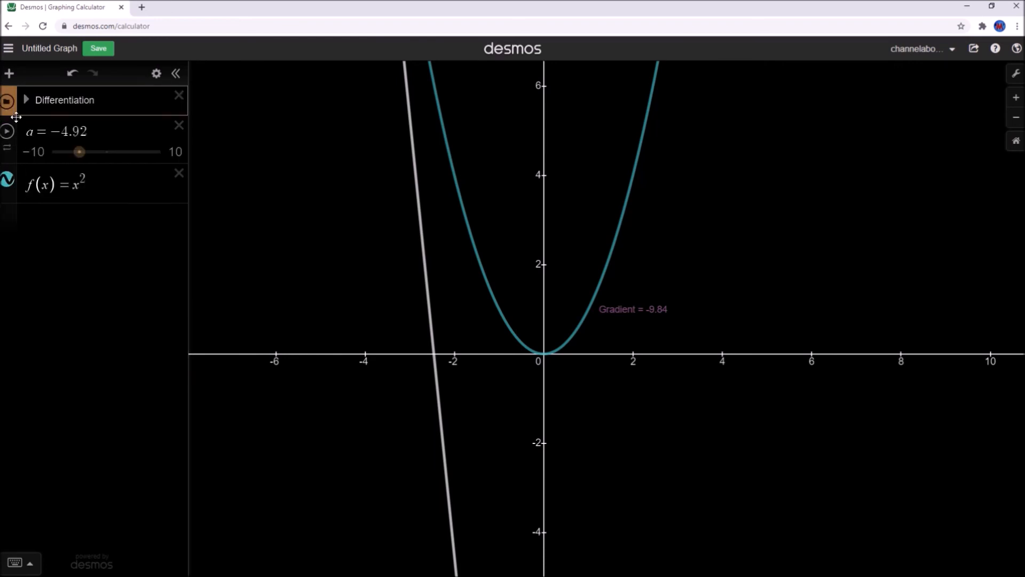
pyautogui.moveTo(21, 171); pyautogui.dragTo(21, 133)
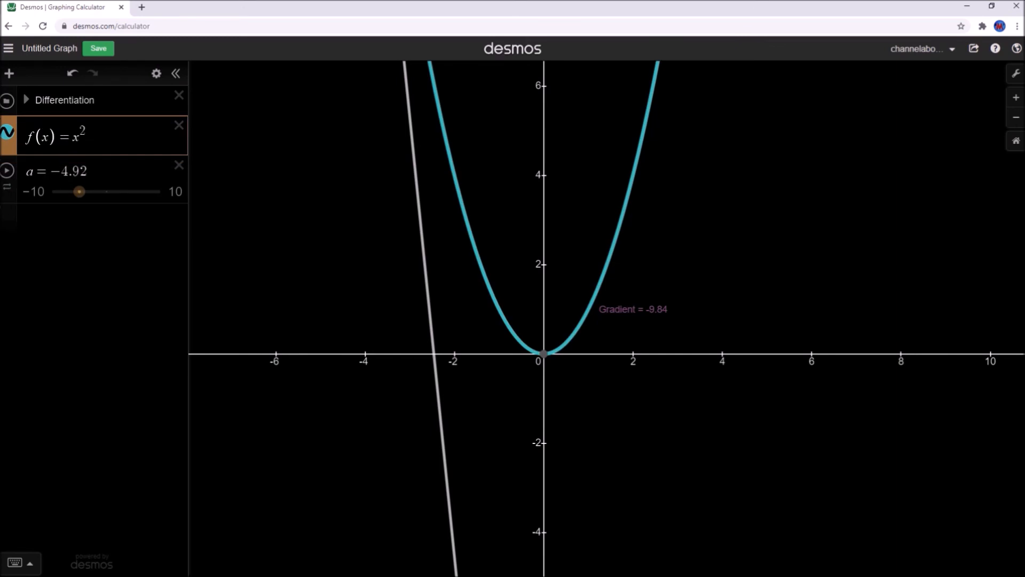
pyautogui.click(7, 171)
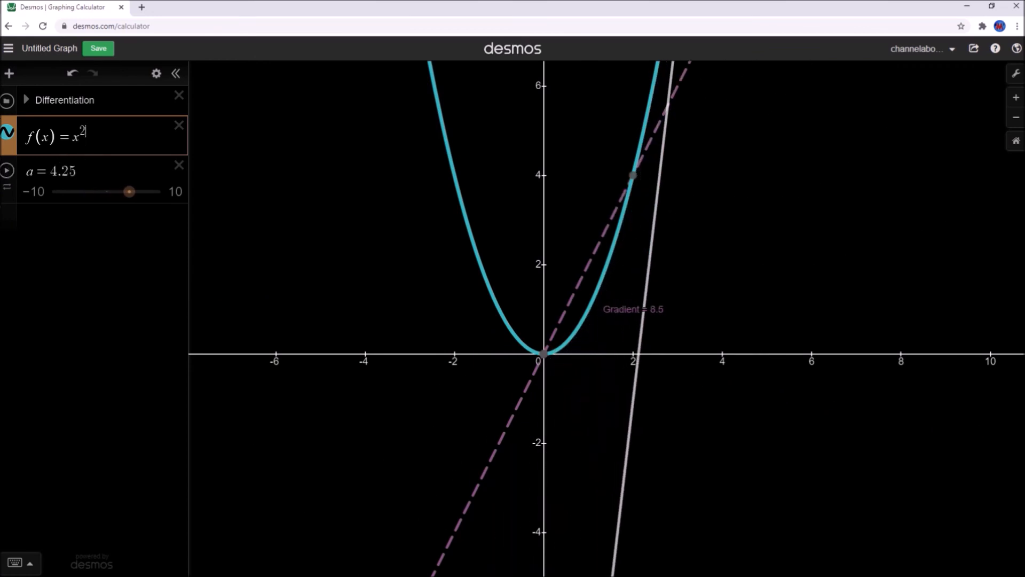
# Change f(x) from x² to x³ and set a to 1 so the tangent reads Gradient = 3
pyautogui.press('BackSpace')
pyautogui.write('3')
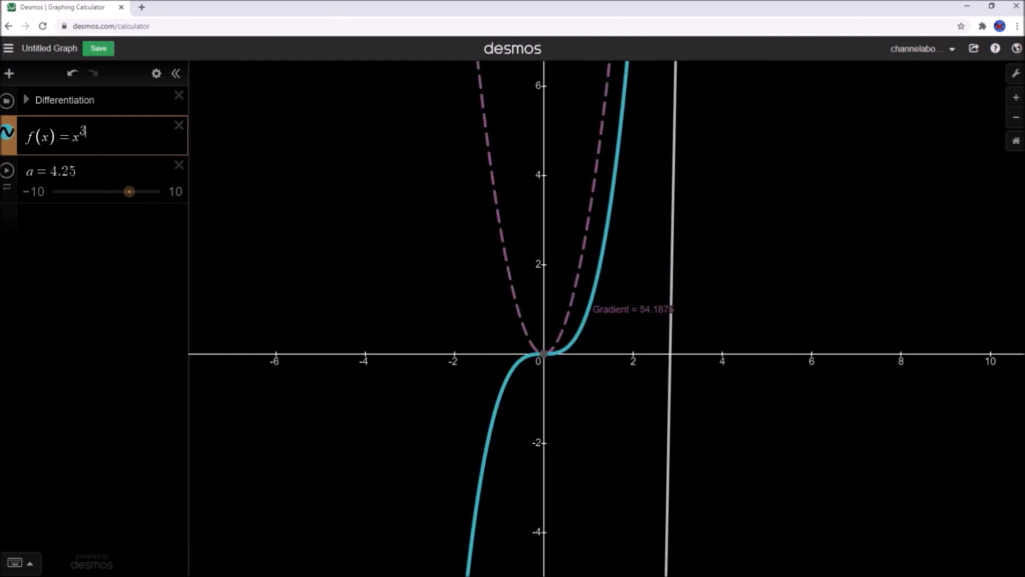
pyautogui.moveTo(129, 191)
pyautogui.mouseDown()
pyautogui.moveTo(91, 193)
pyautogui.moveTo(113, 198)
pyautogui.mouseUp()
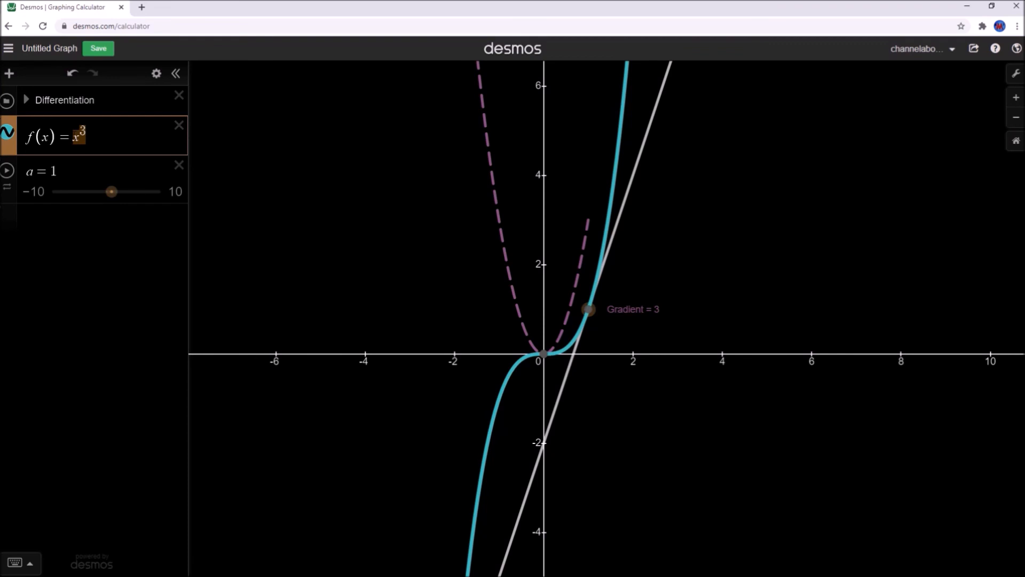
# Try f(x) = ln x while sweeping slider a, then replace ln x with x^4
pyautogui.write('lon')
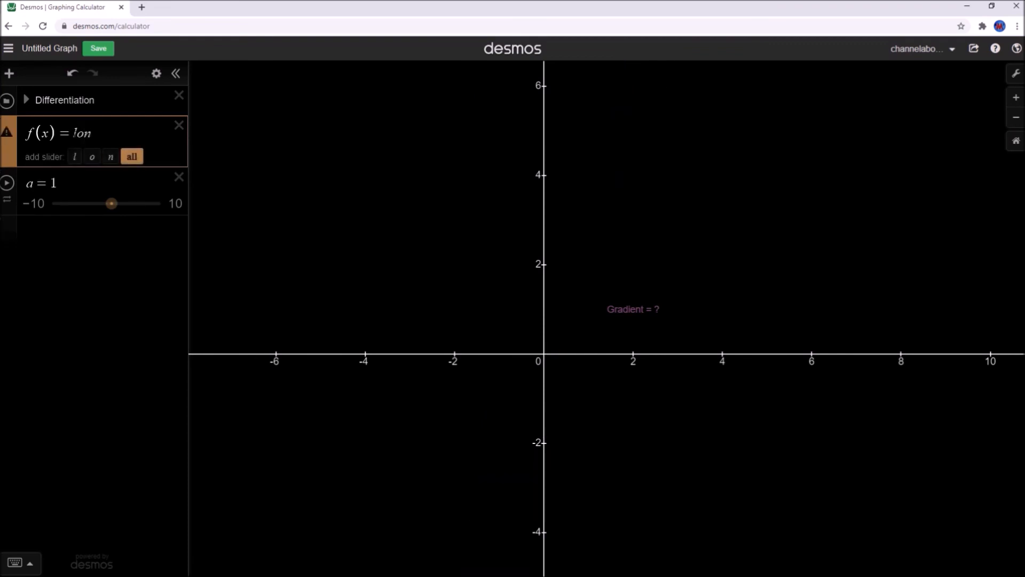
pyautogui.press('BackSpace')
pyautogui.press('BackSpace')
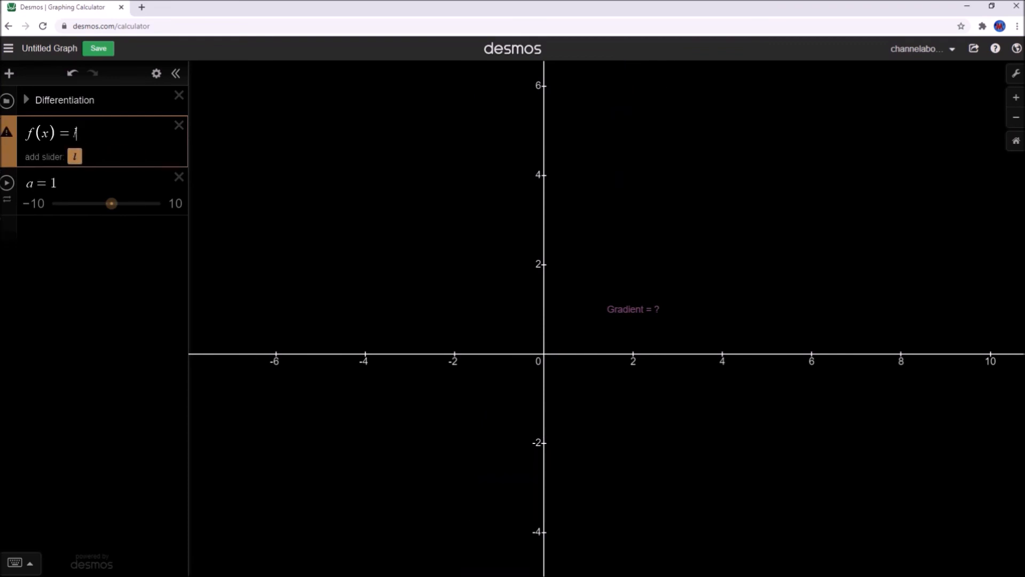
pyautogui.write('nx')
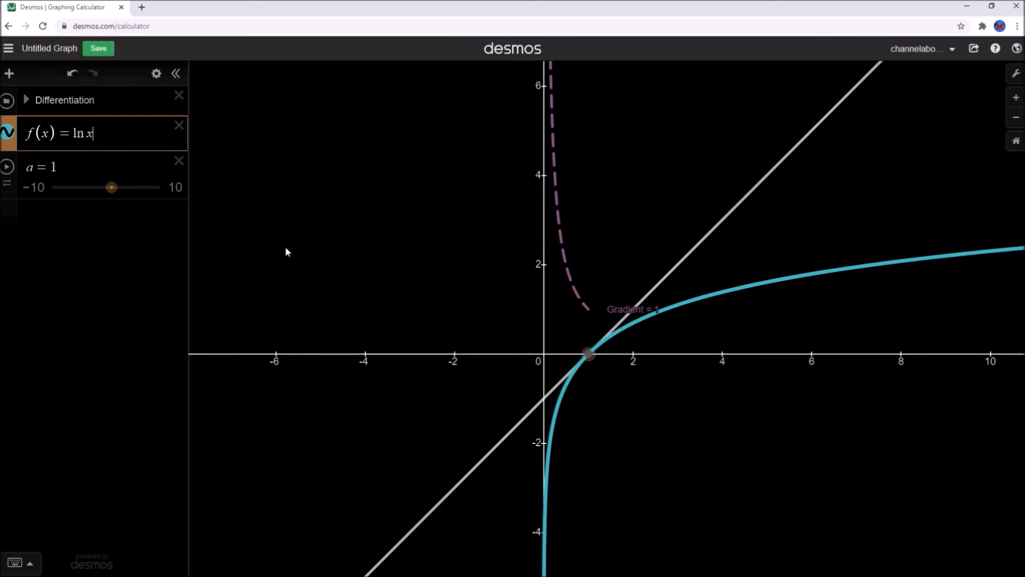
pyautogui.moveTo(112, 188)
pyautogui.mouseDown()
pyautogui.moveTo(158, 191)
pyautogui.moveTo(101, 190)
pyautogui.moveTo(144, 189)
pyautogui.moveTo(117, 188)
pyautogui.mouseUp()
pyautogui.moveTo(97, 133); pyautogui.dragTo(75, 133)
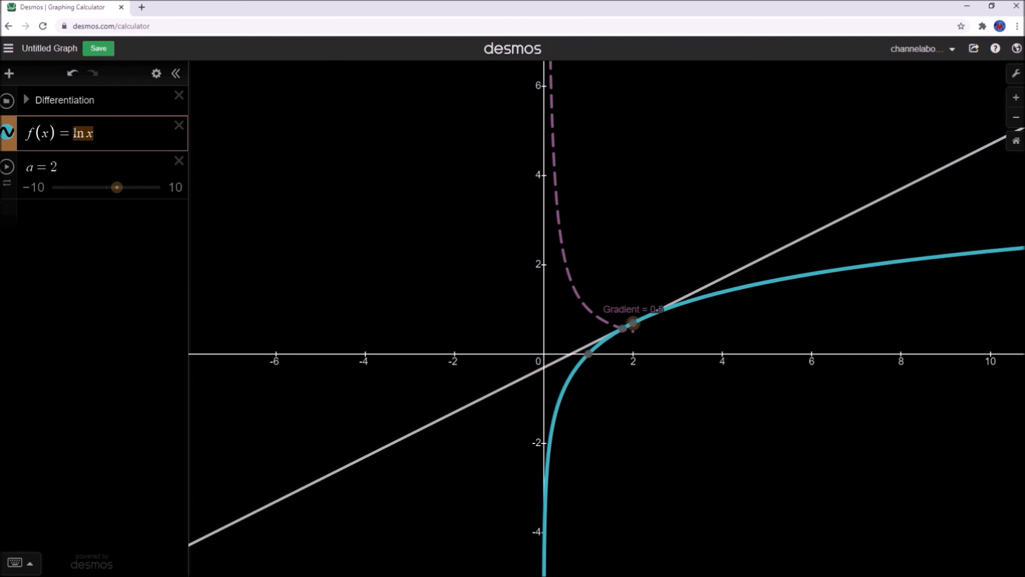
pyautogui.write('x')
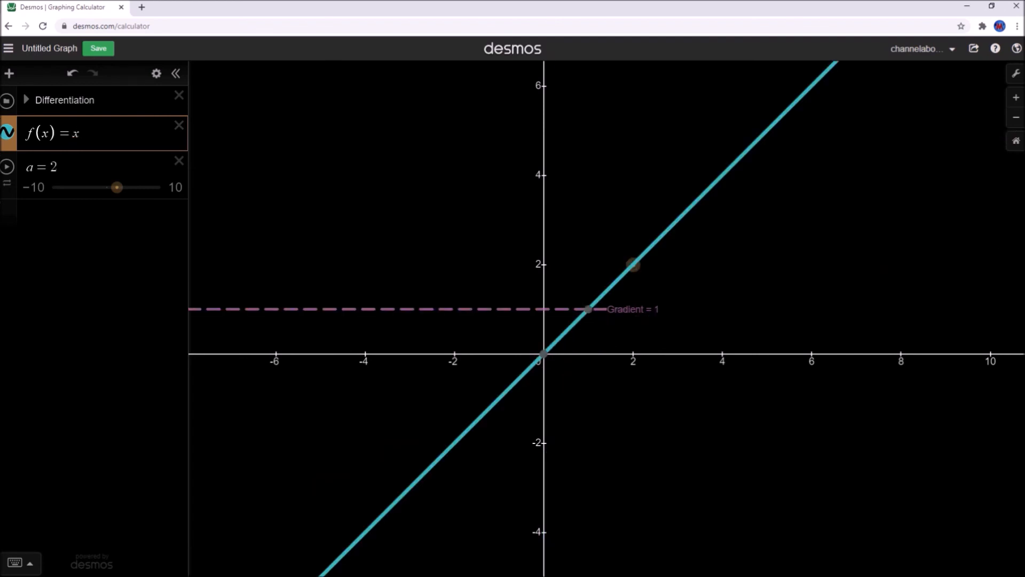
pyautogui.write('^4')
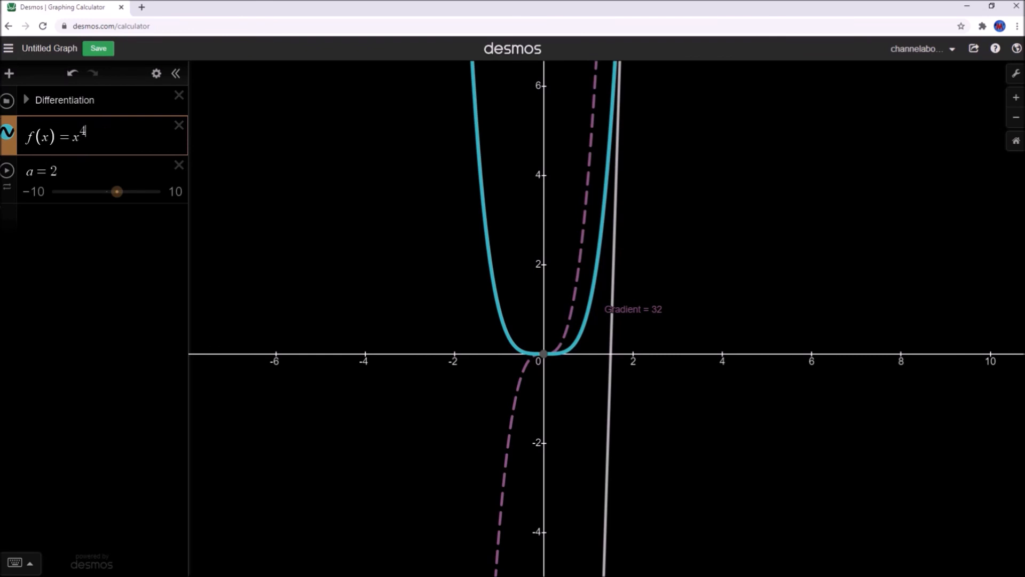
# Add a 4x^3 check curve below the slider and compare it with the derivative, leaving it hidden
pyautogui.click(75, 234)
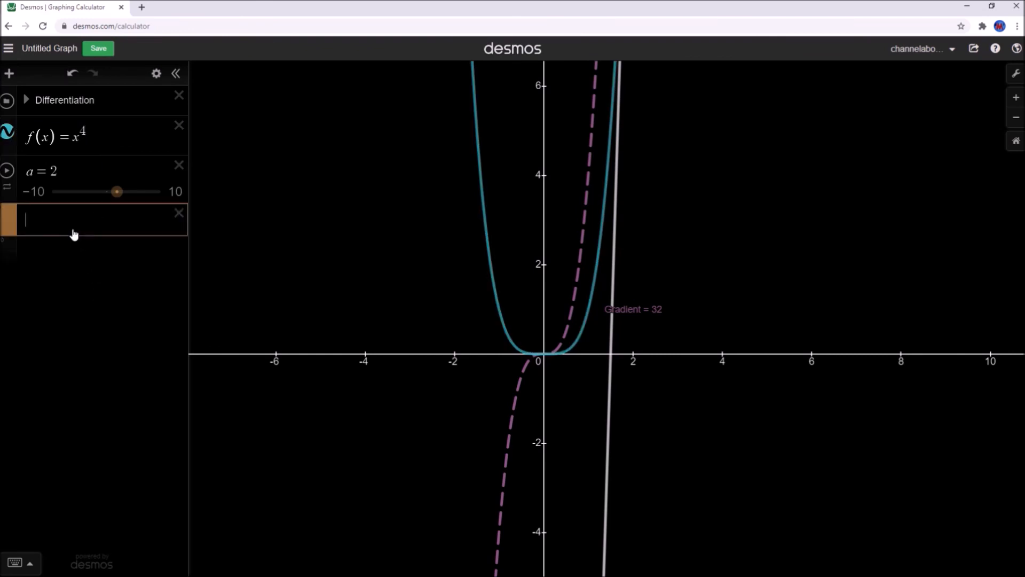
pyautogui.write('4x')
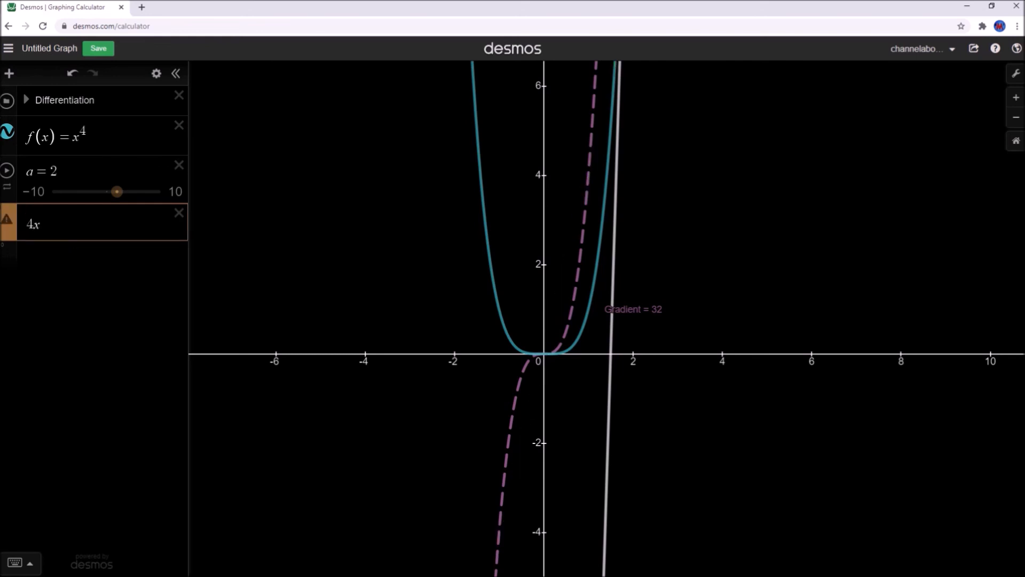
pyautogui.write('^3')
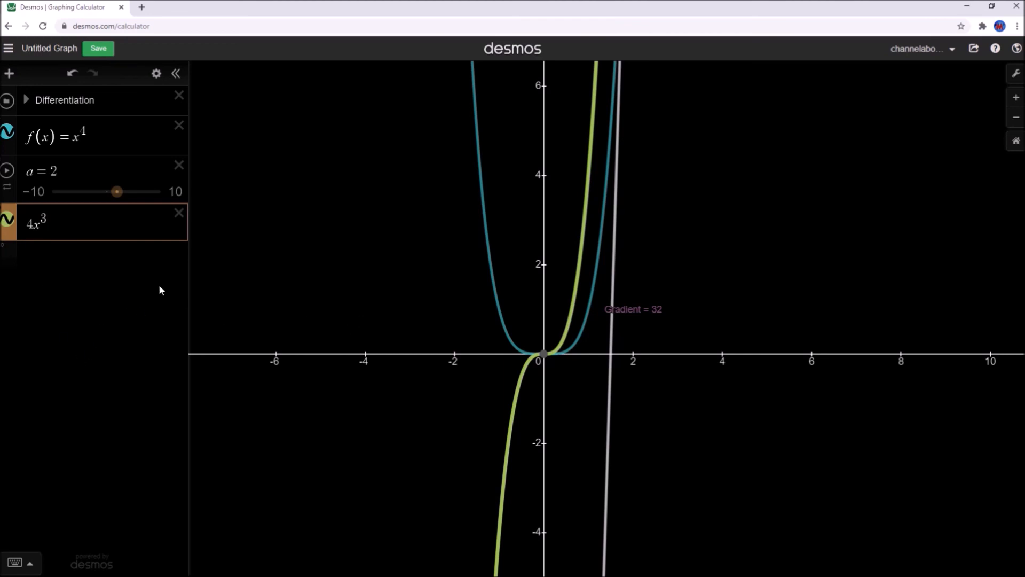
pyautogui.click(6, 220)
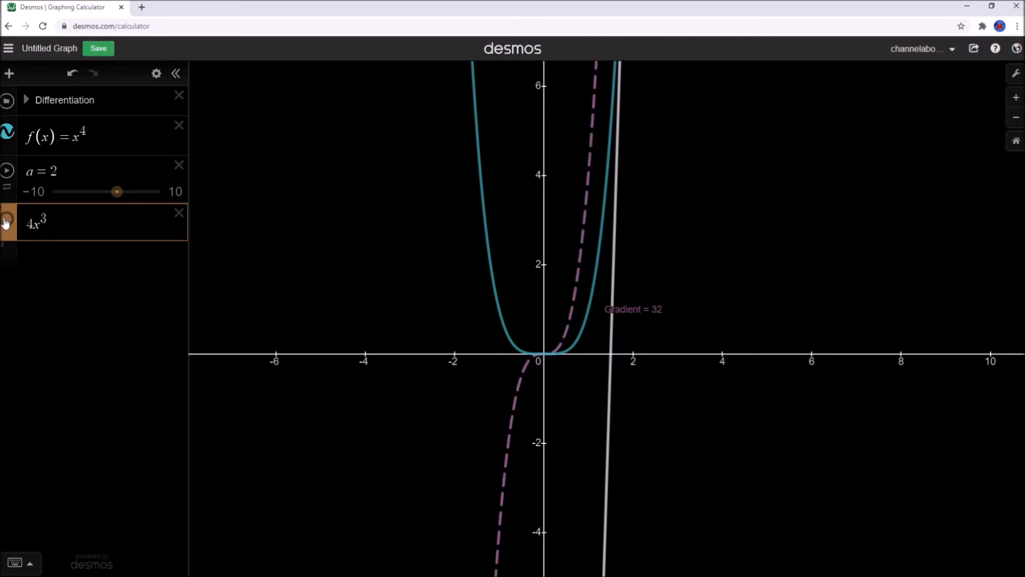
pyautogui.click(7, 220)
pyautogui.click(6, 220)
pyautogui.click(7, 220)
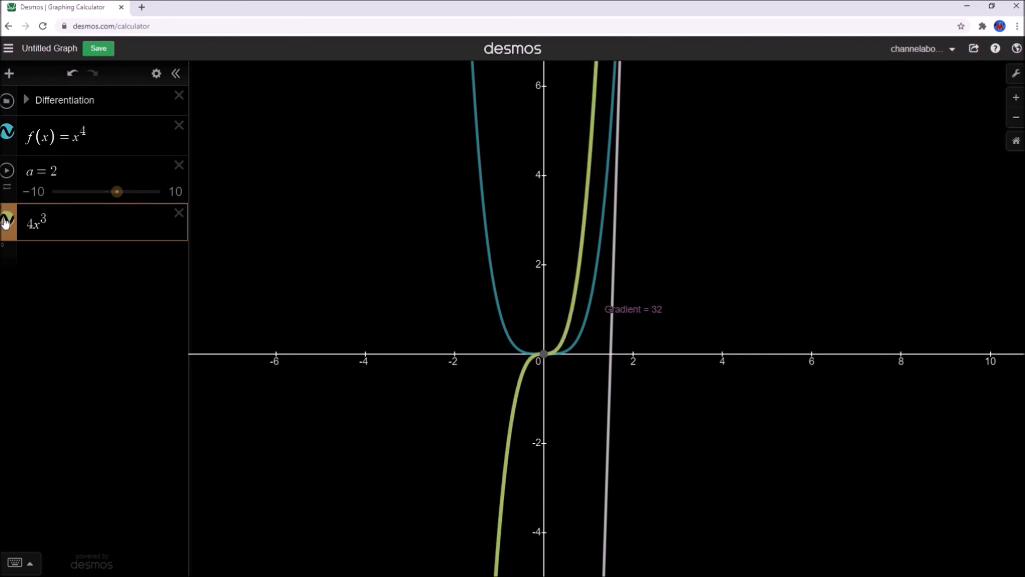
pyautogui.click(6, 220)
pyautogui.click(6, 220)
pyautogui.click(6, 220)
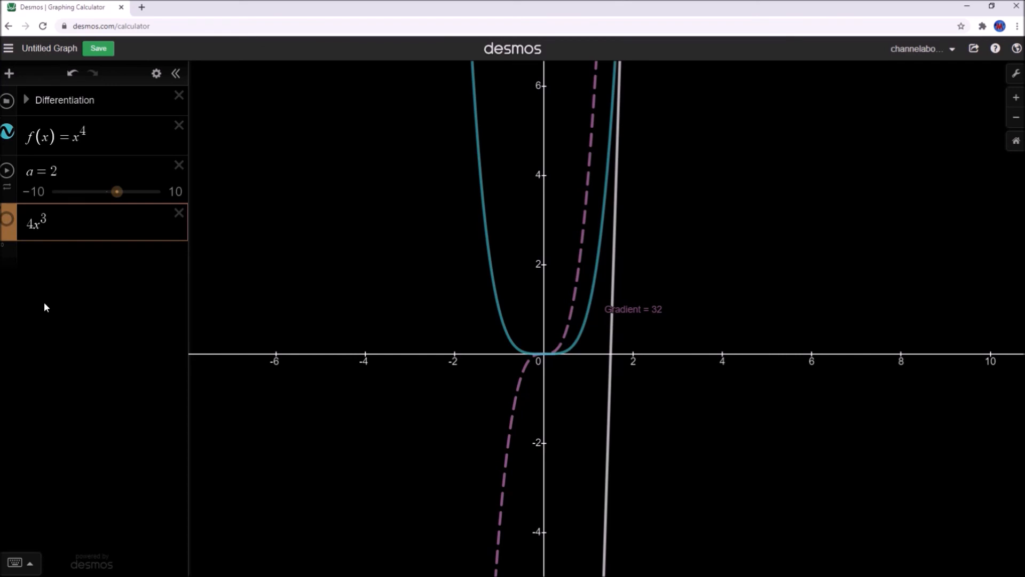